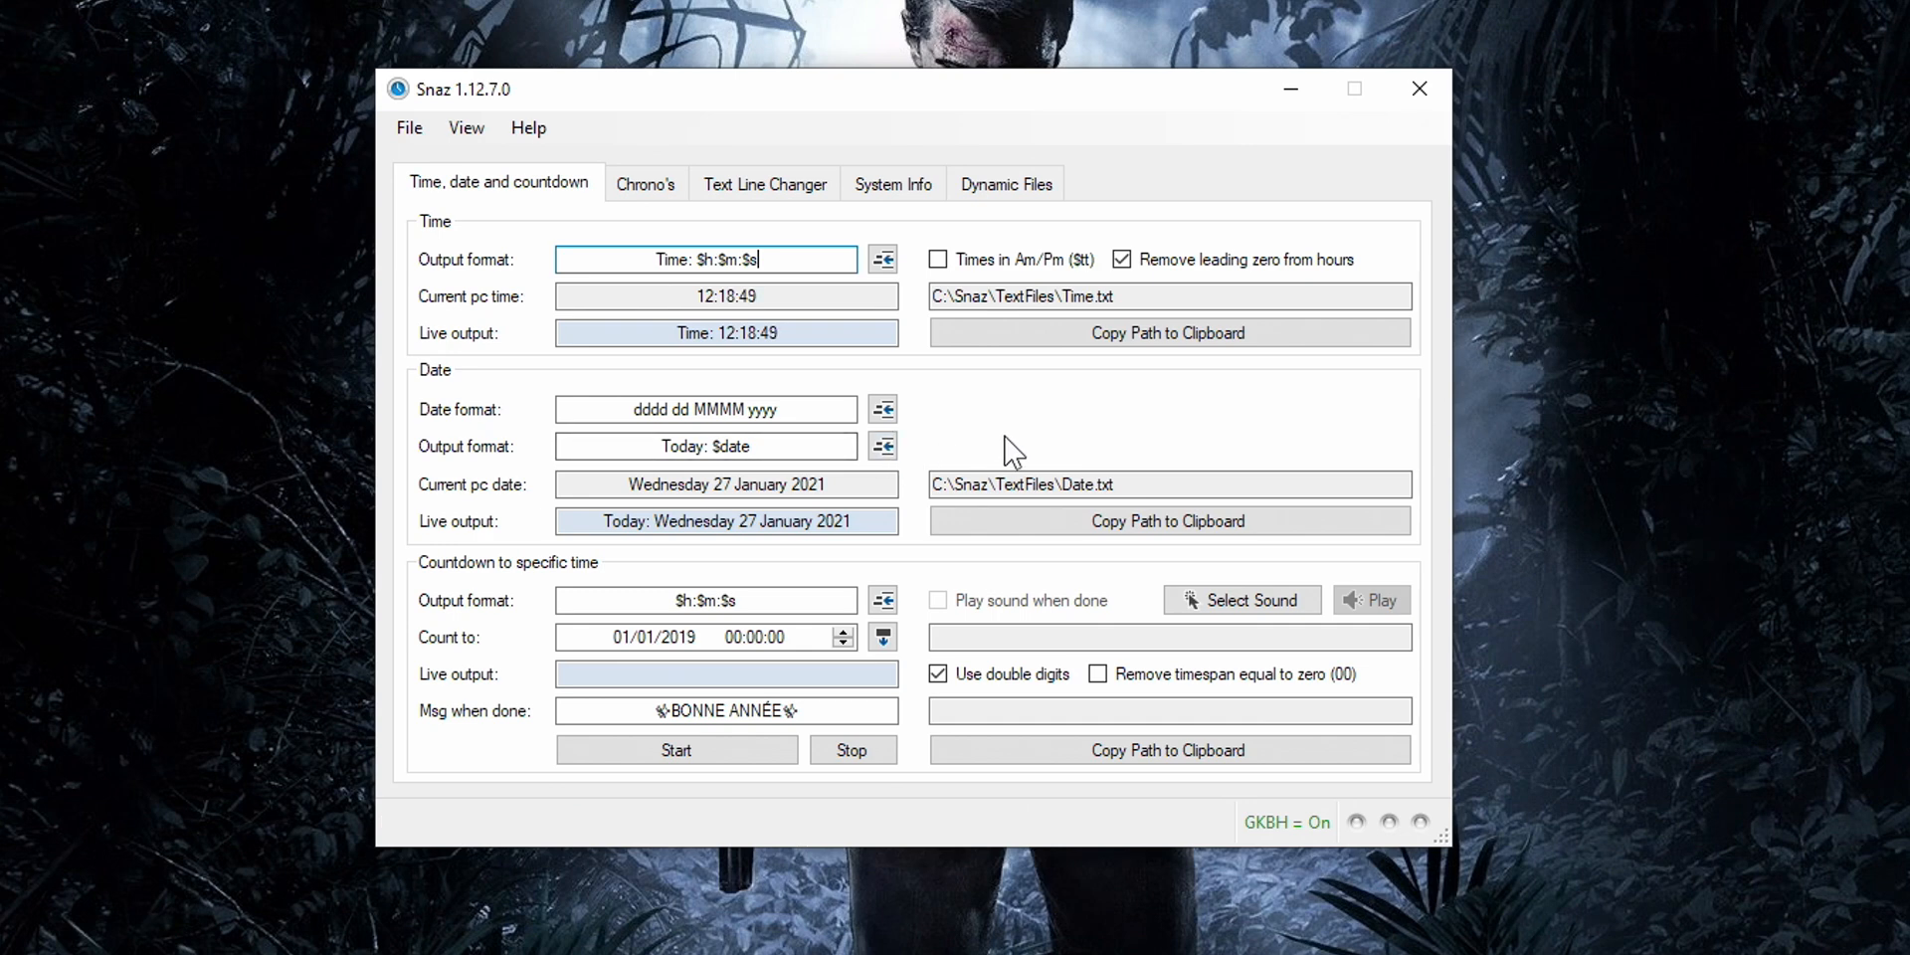
Start a Chrono Down countdown from 00:05:00 and copy its output file path to the clipboard.
left_click(644, 191)
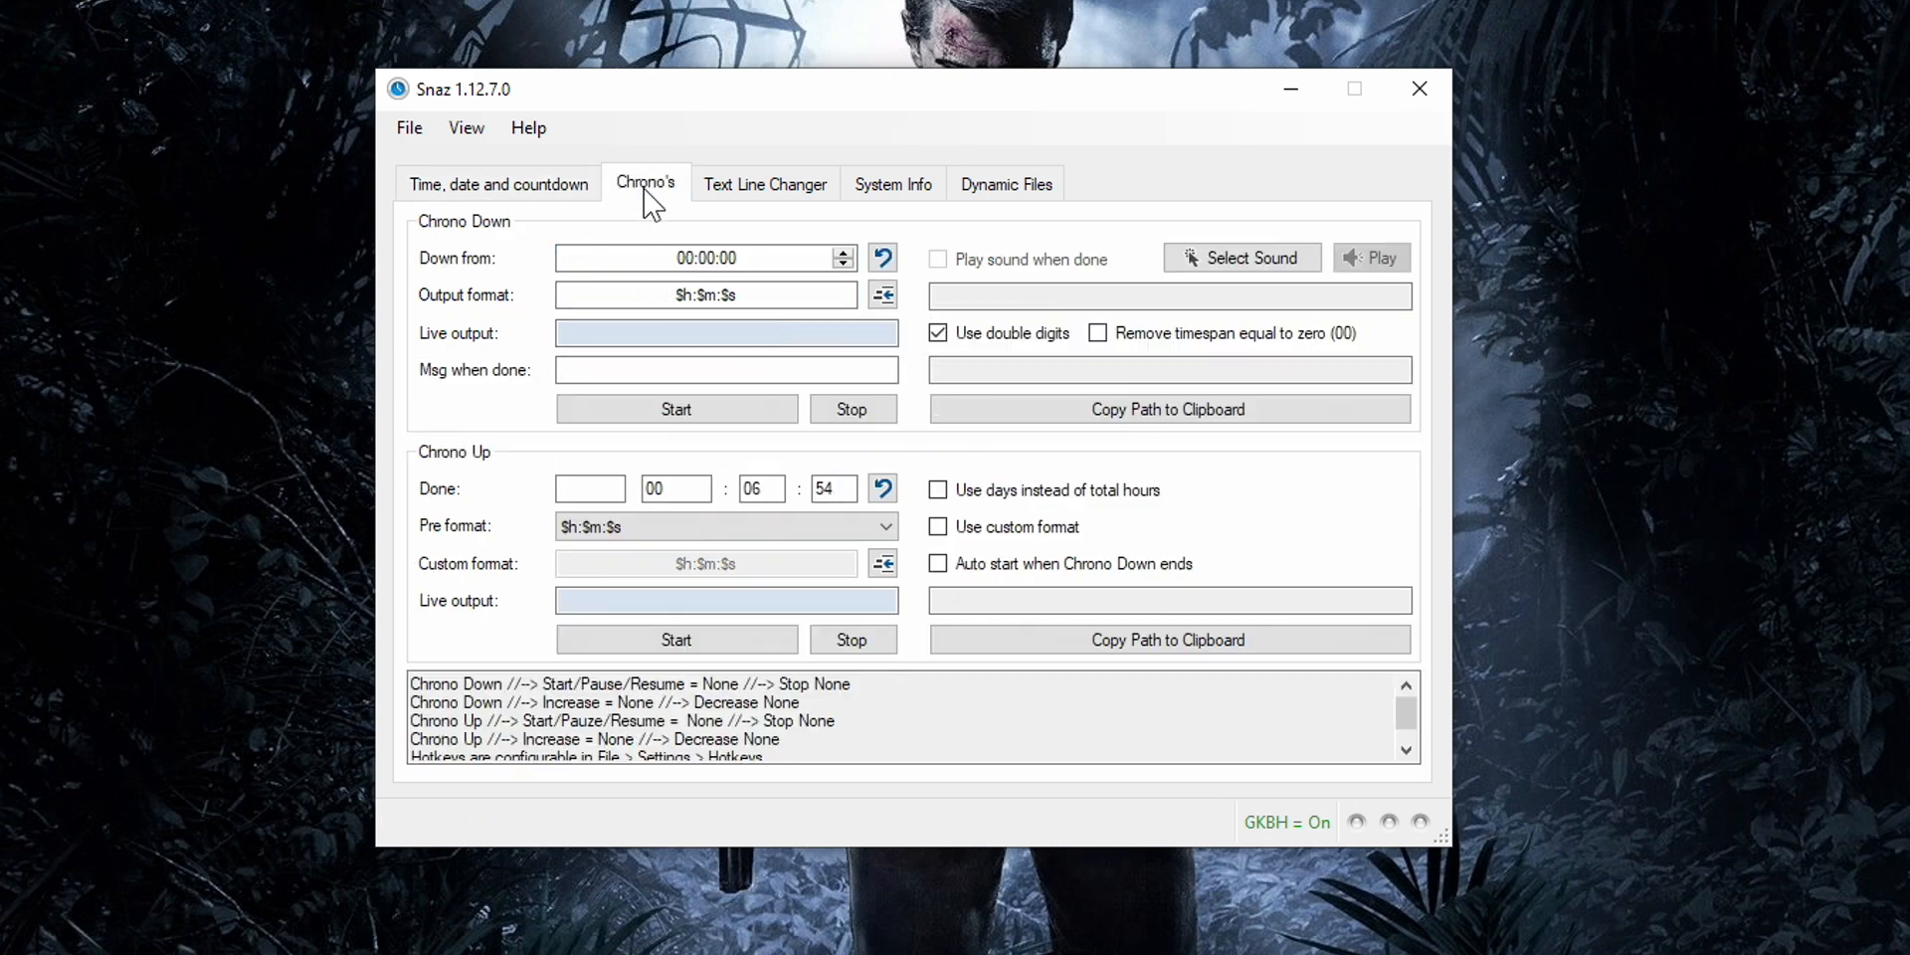
left_click(706, 257)
type("5")
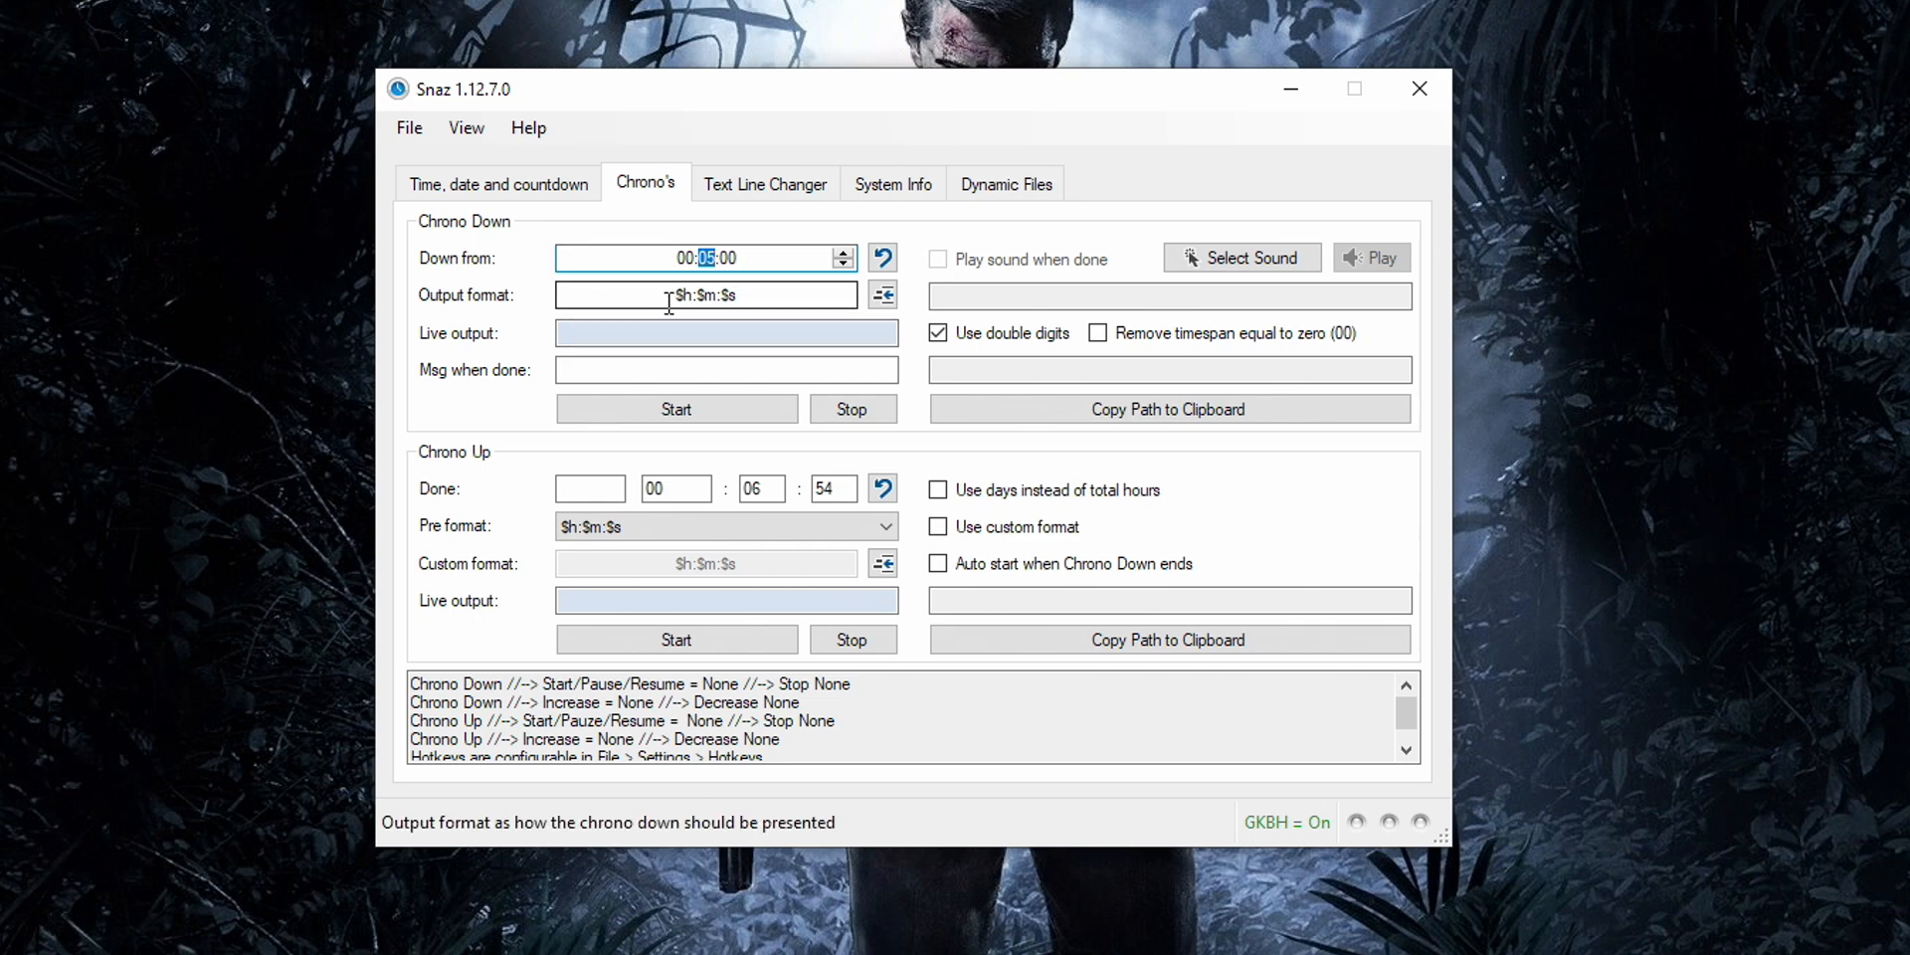
mouse_move(678, 301)
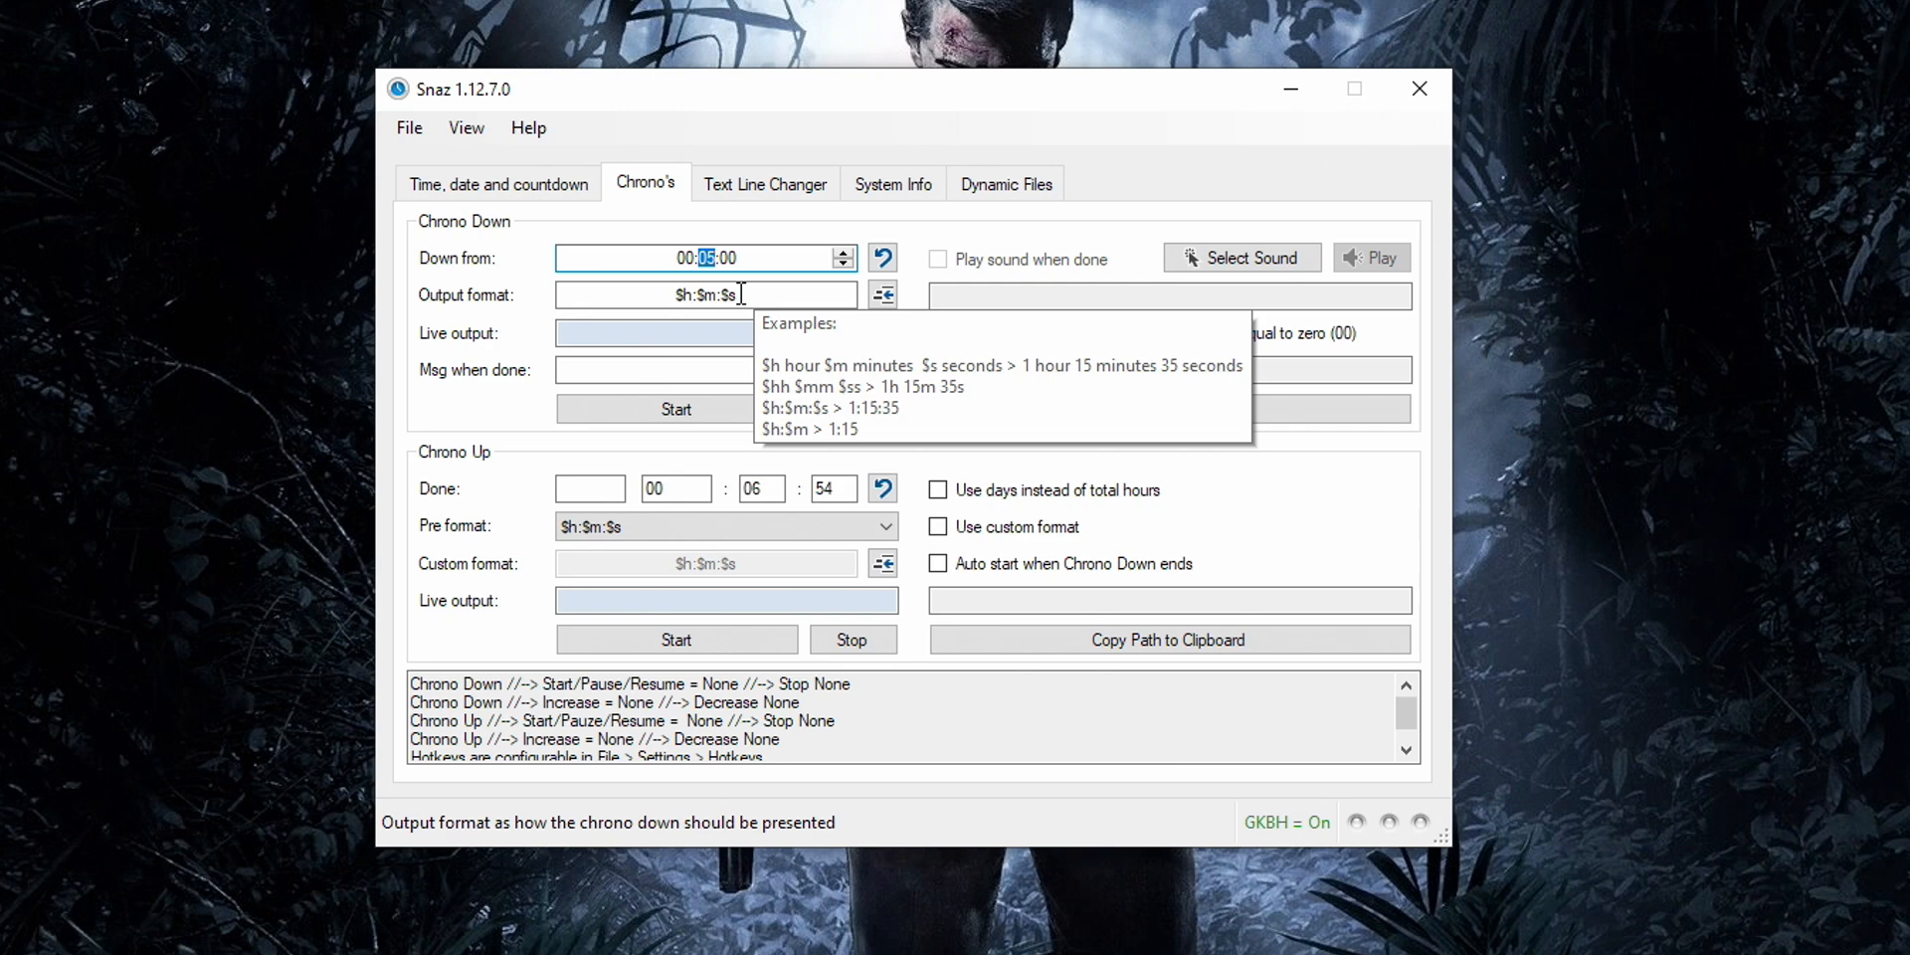
left_click(699, 411)
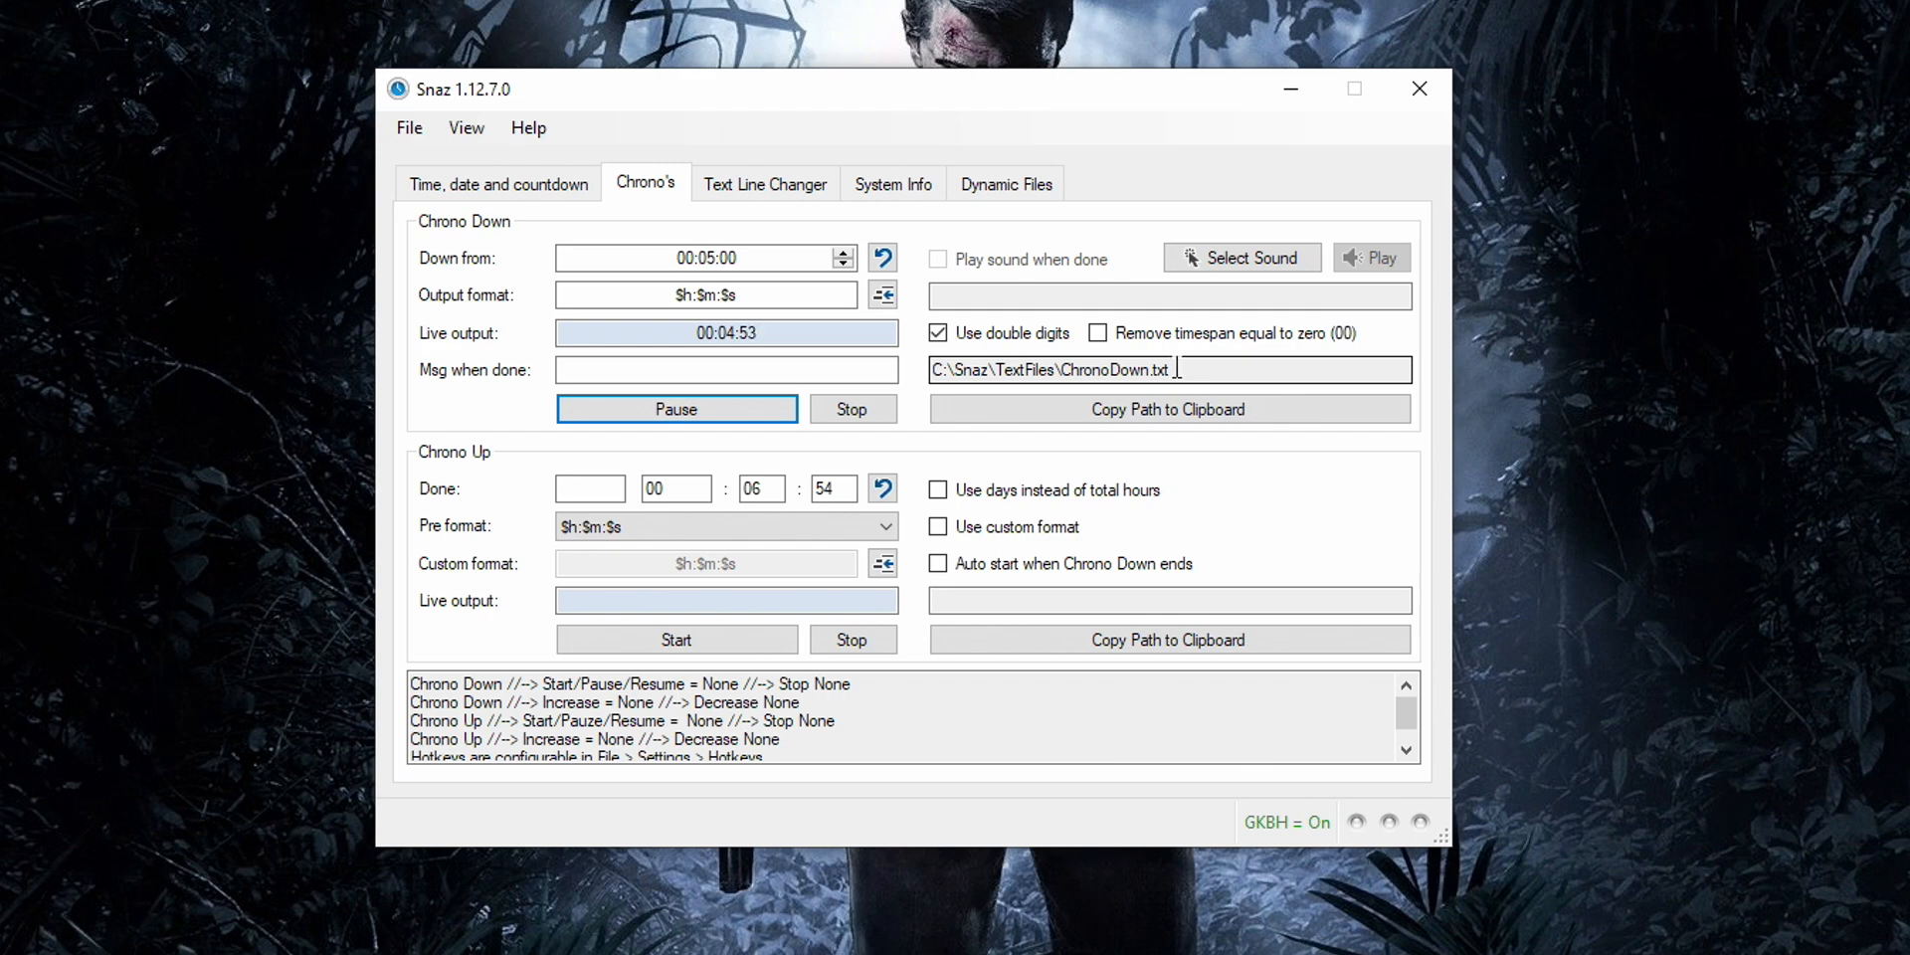
left_click(1125, 411)
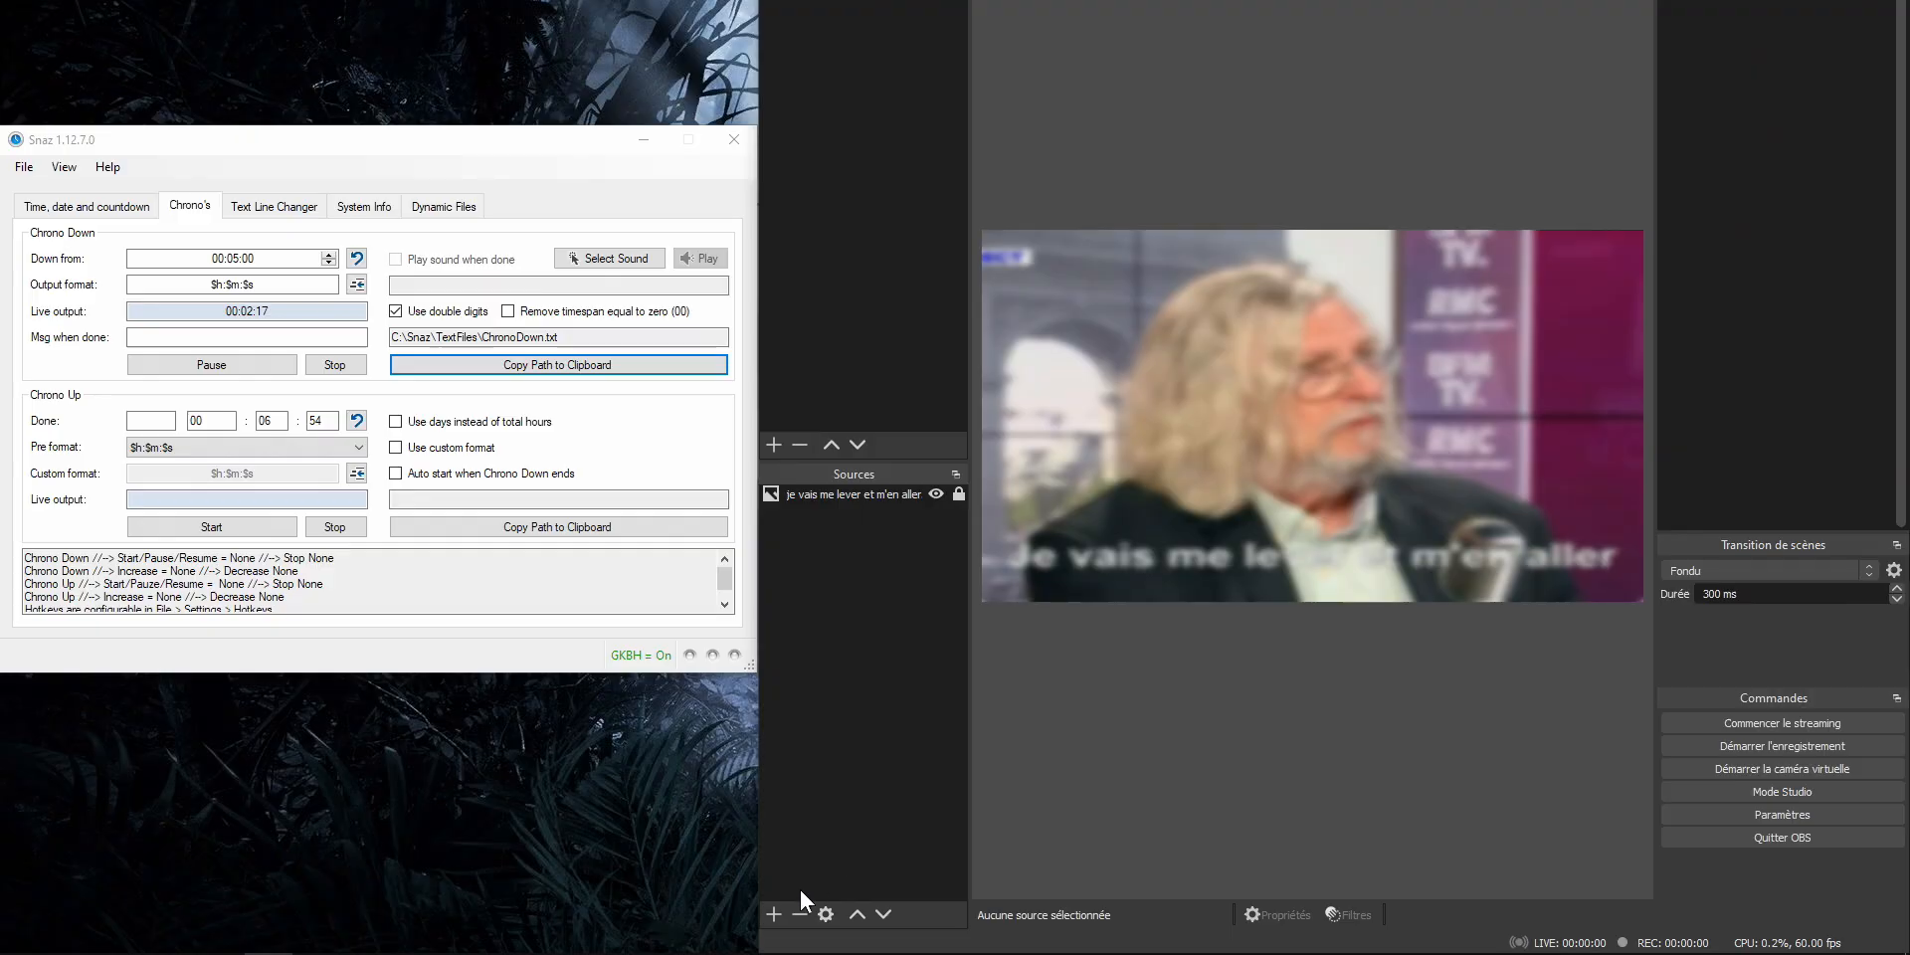
Switch to OBS and add a new Texte (GDI+) source named "timer".
left_click(780, 908)
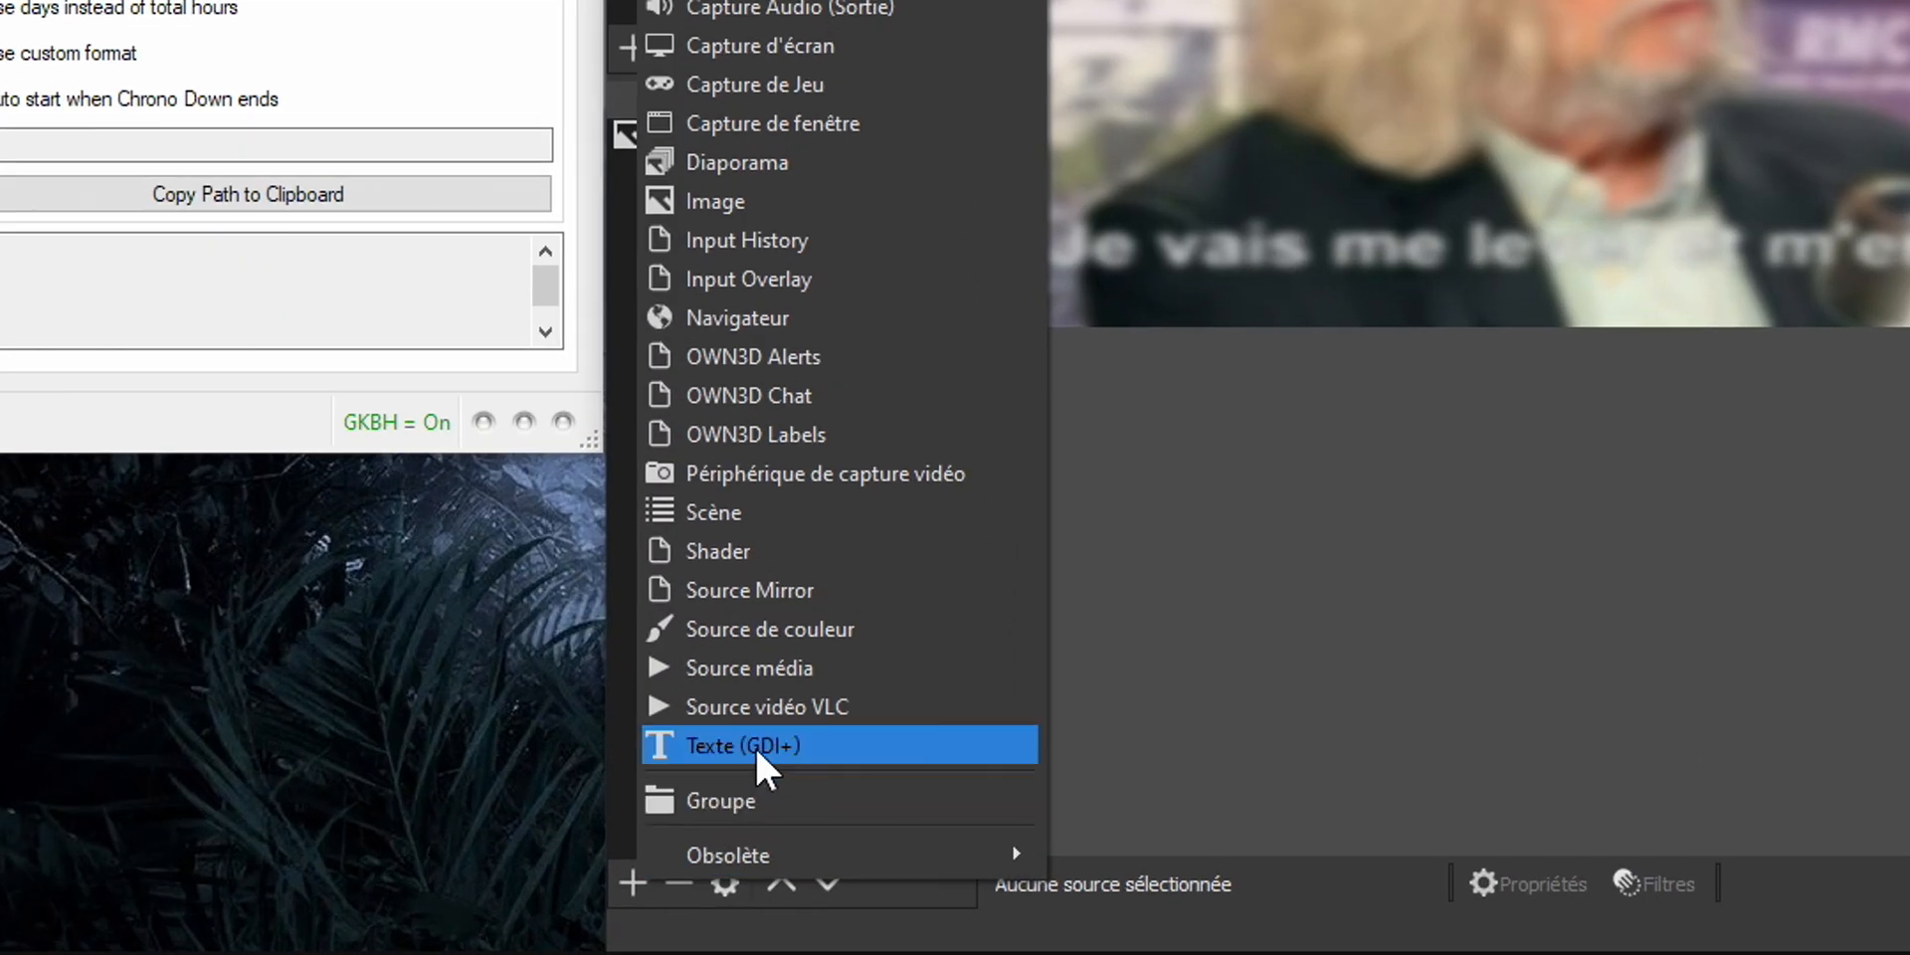
left_click(755, 748)
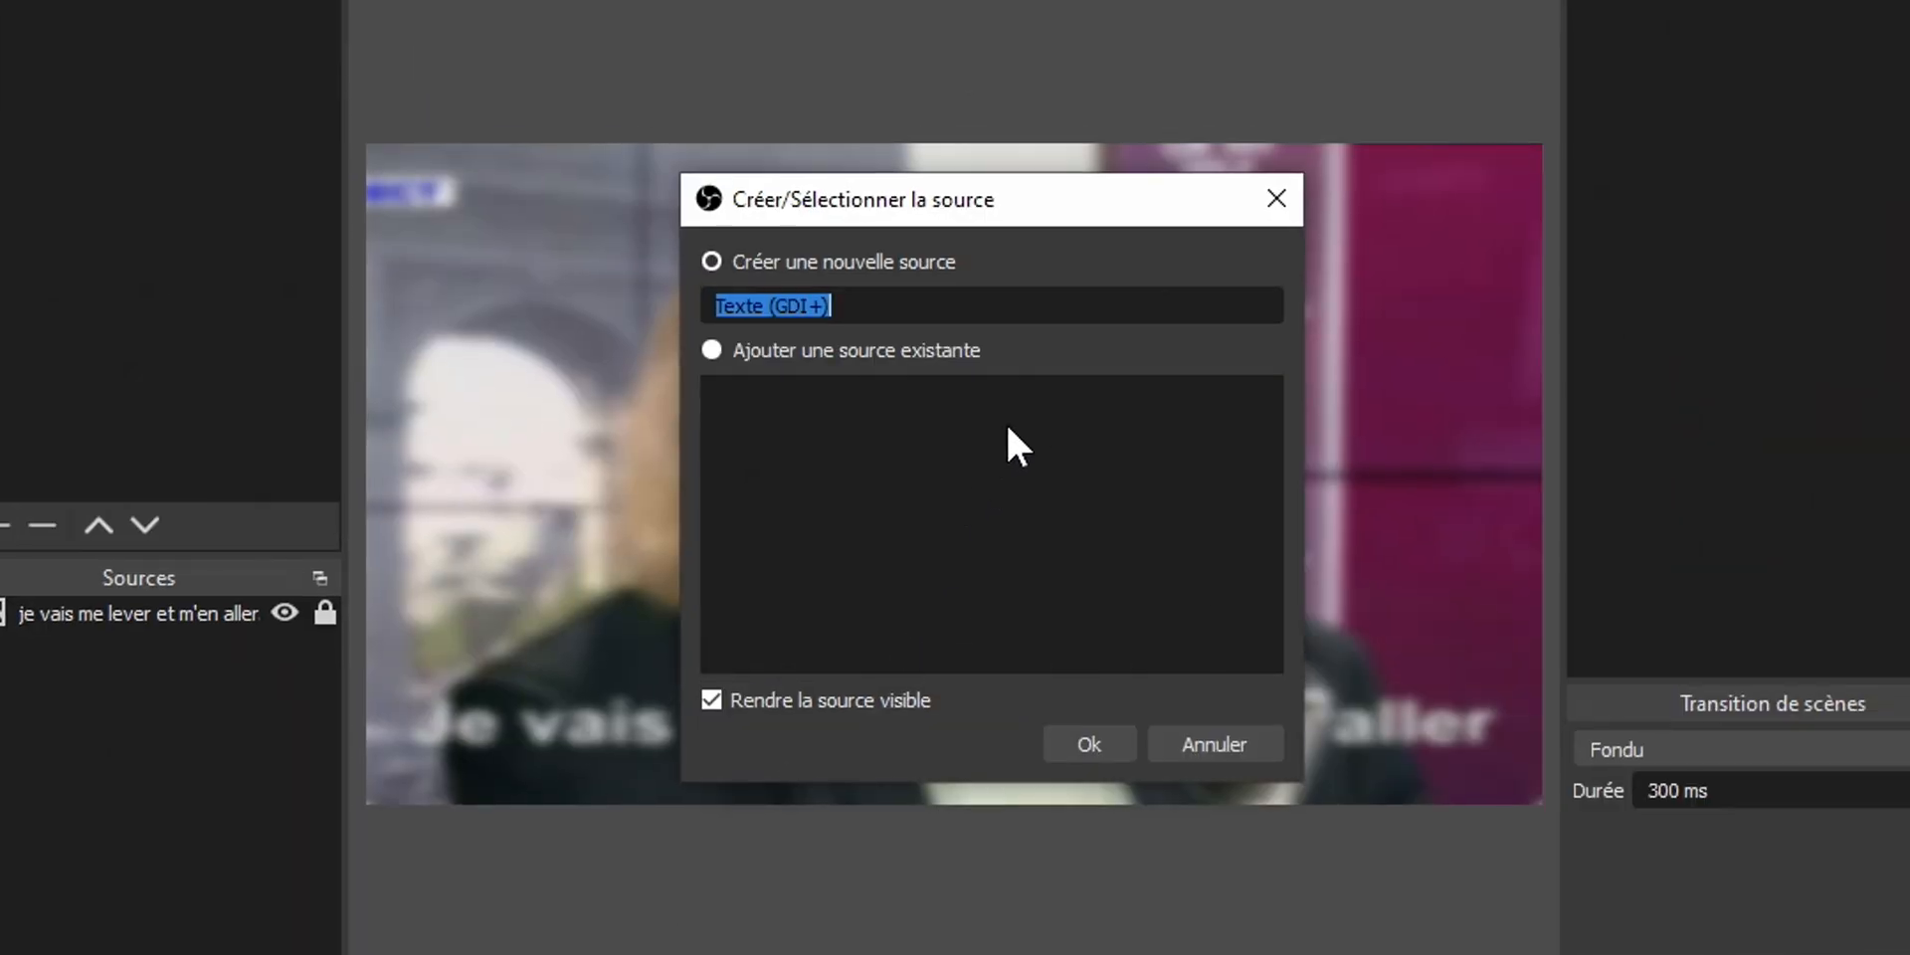
type("timer")
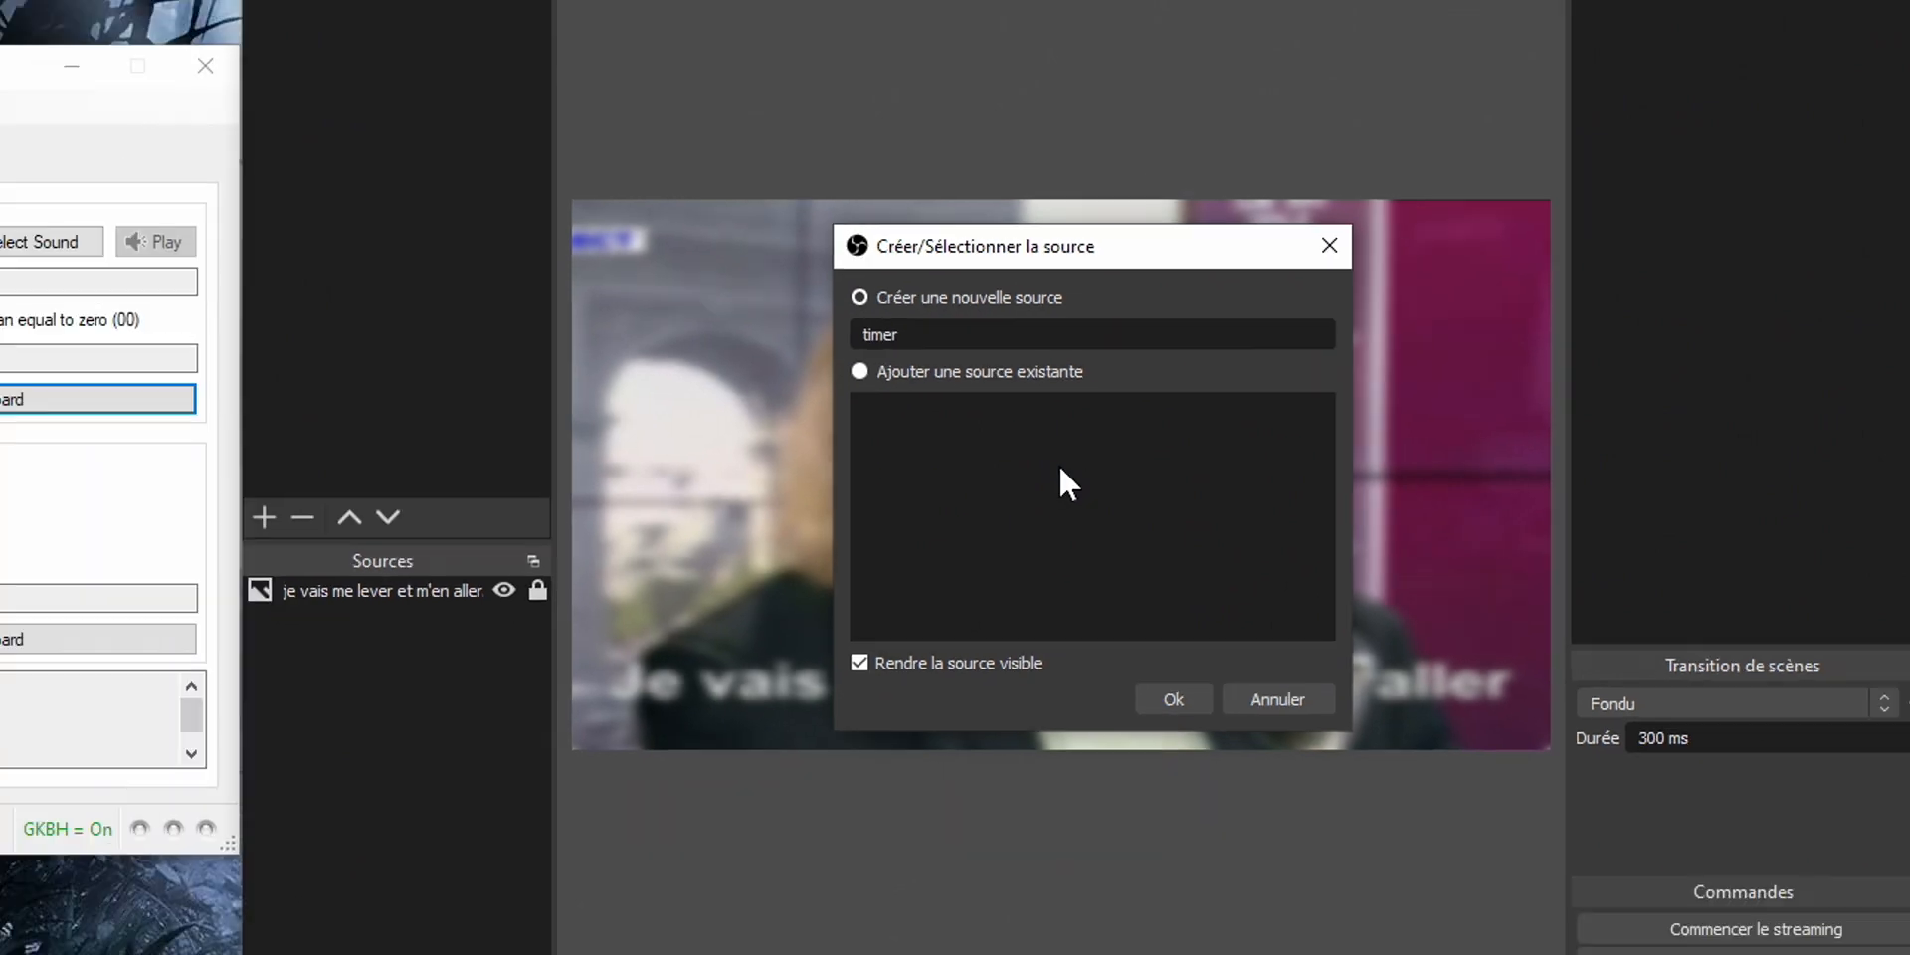
key("Return")
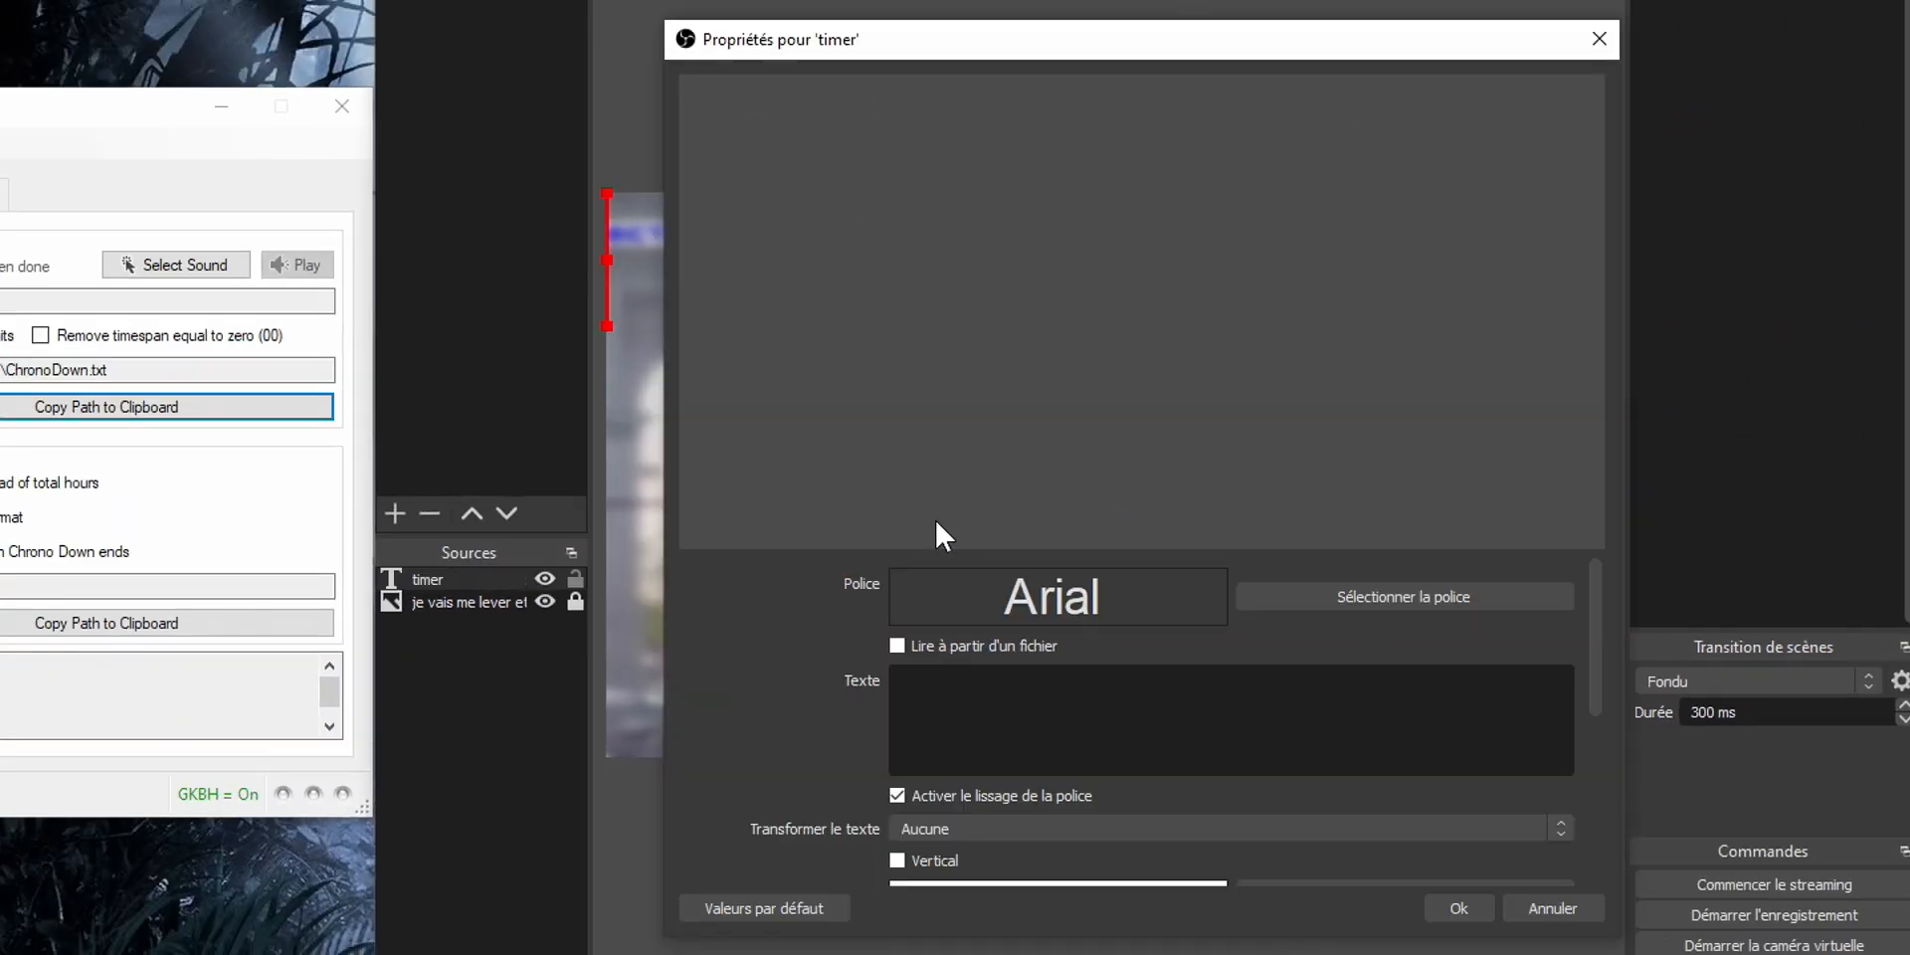
Make the timer source read its text from the file C:\Snaz\TextFiles\ChronoDown.txt.
left_click(897, 646)
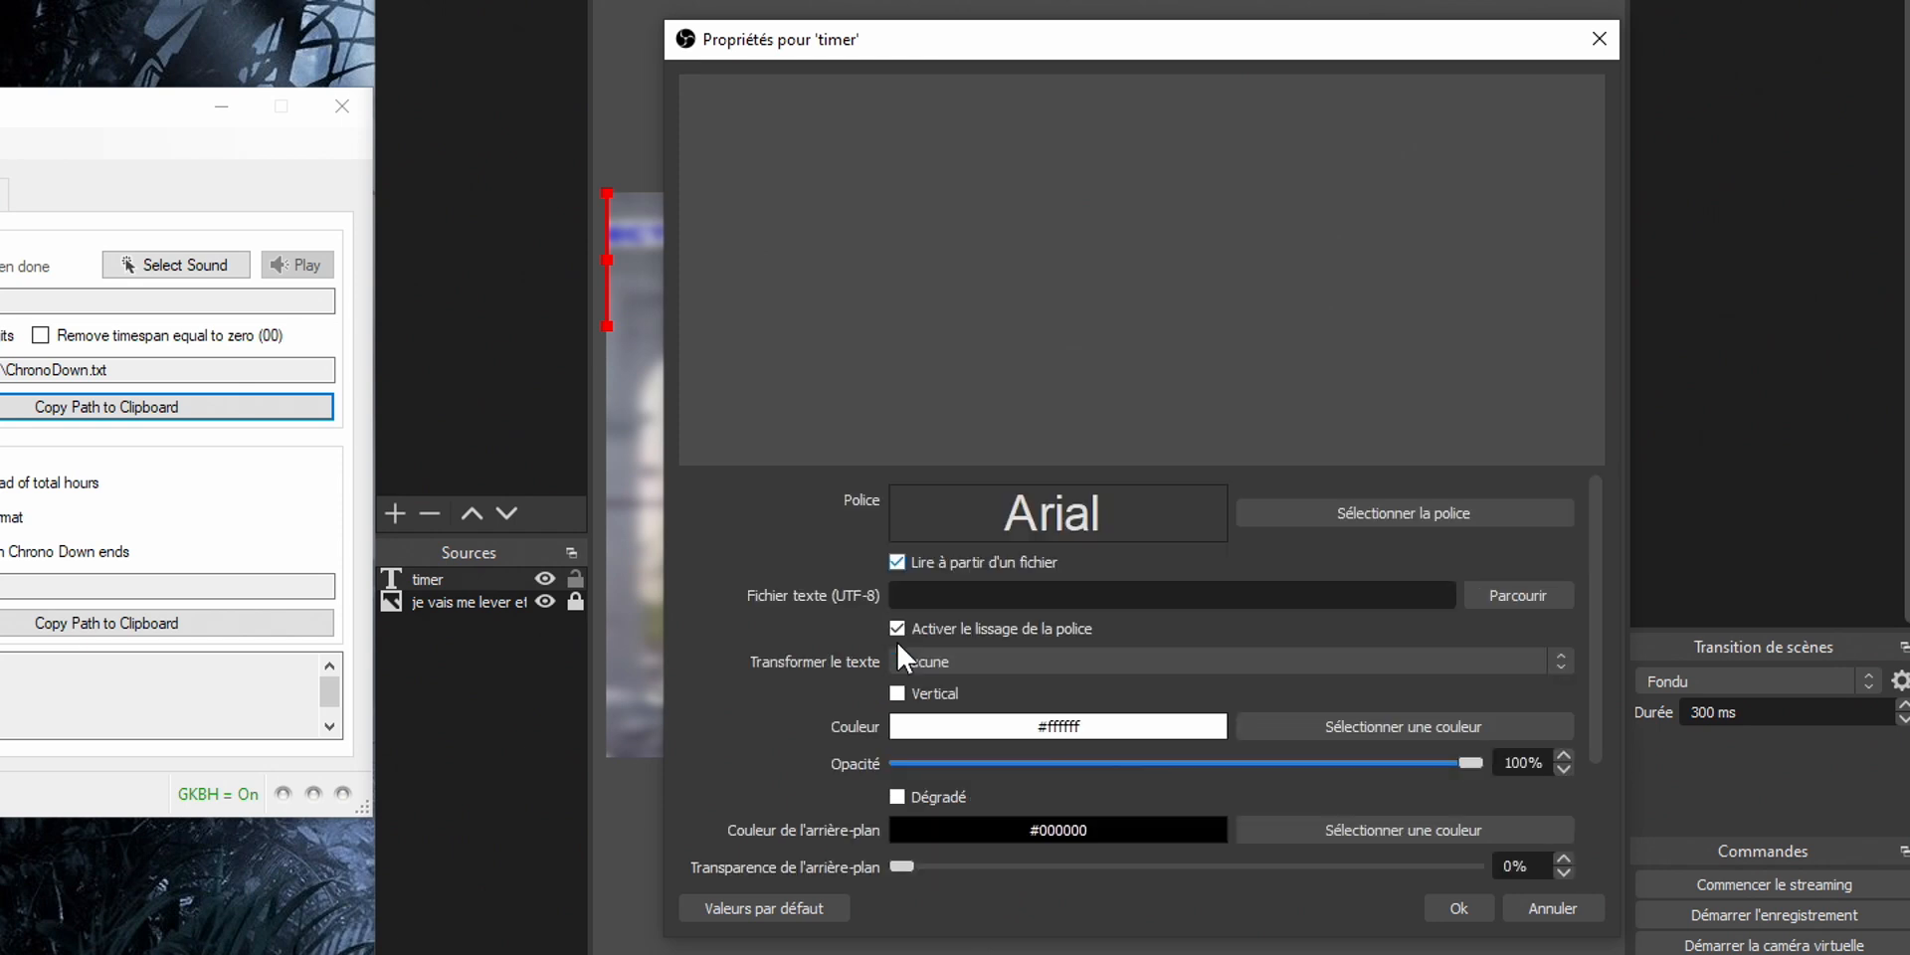
left_click(1530, 593)
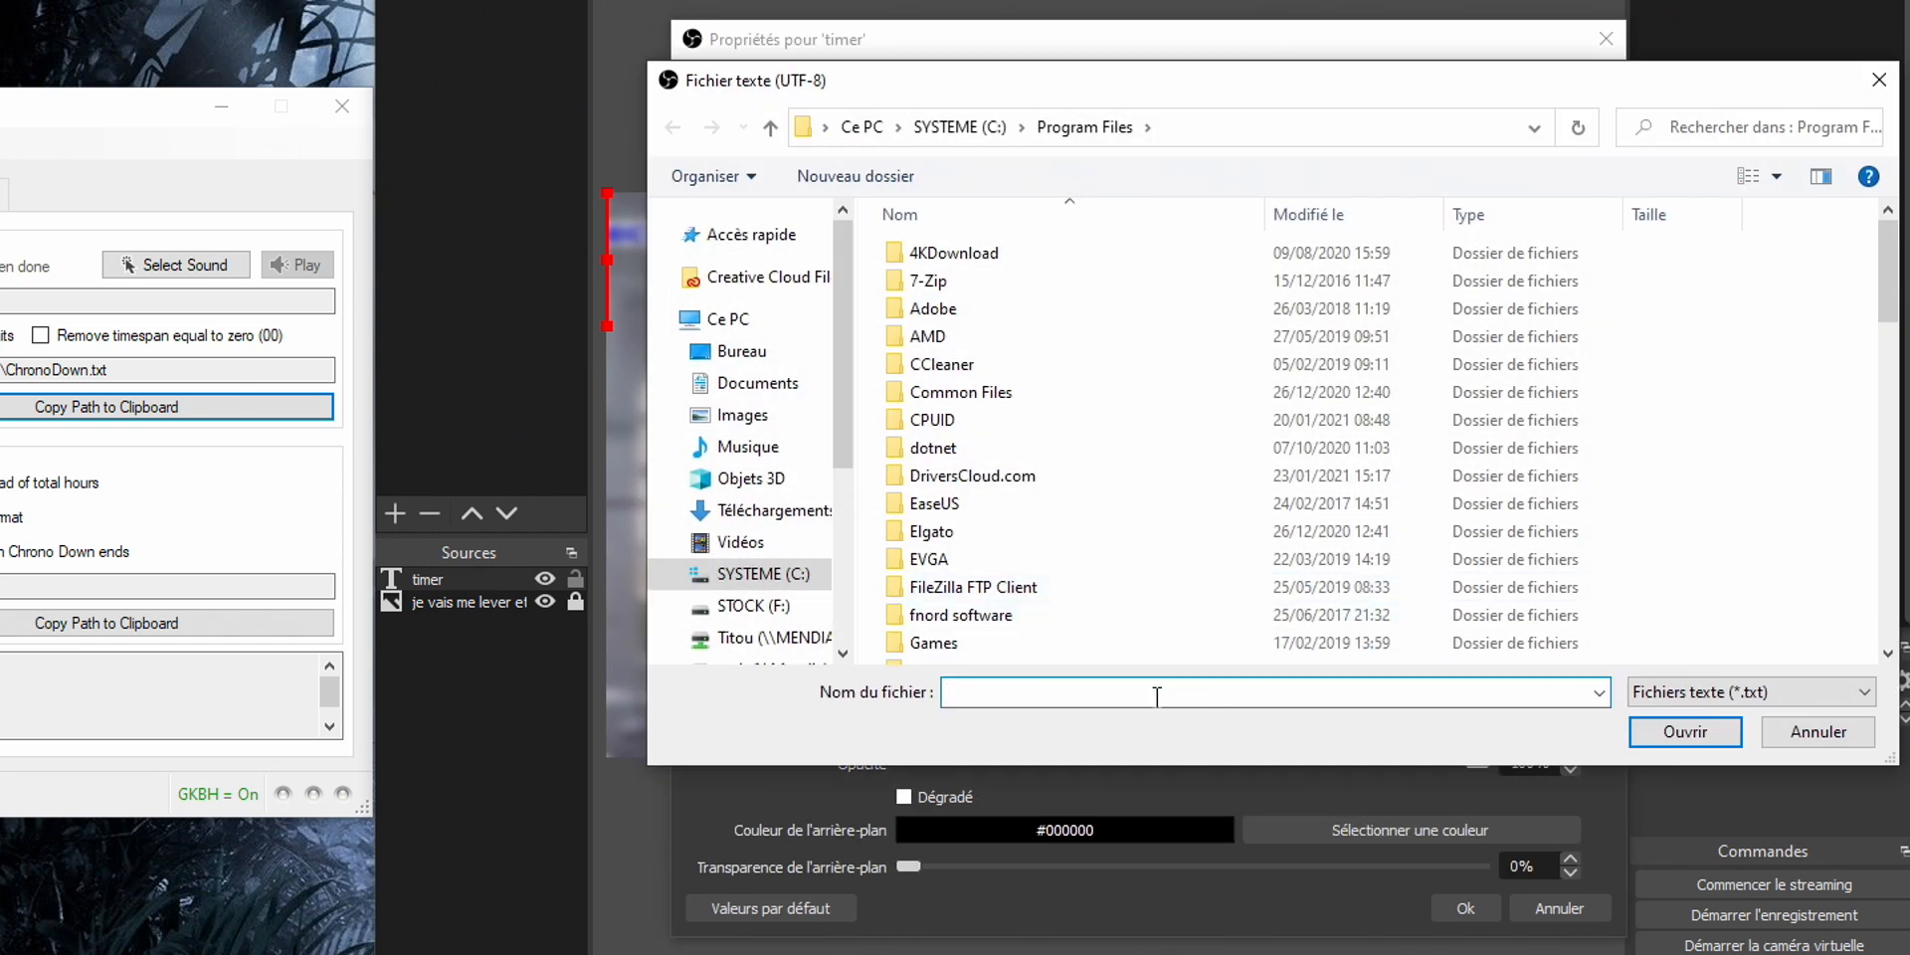
type("C:\\Snaz\\TextFiles\\ChronoDown.txt")
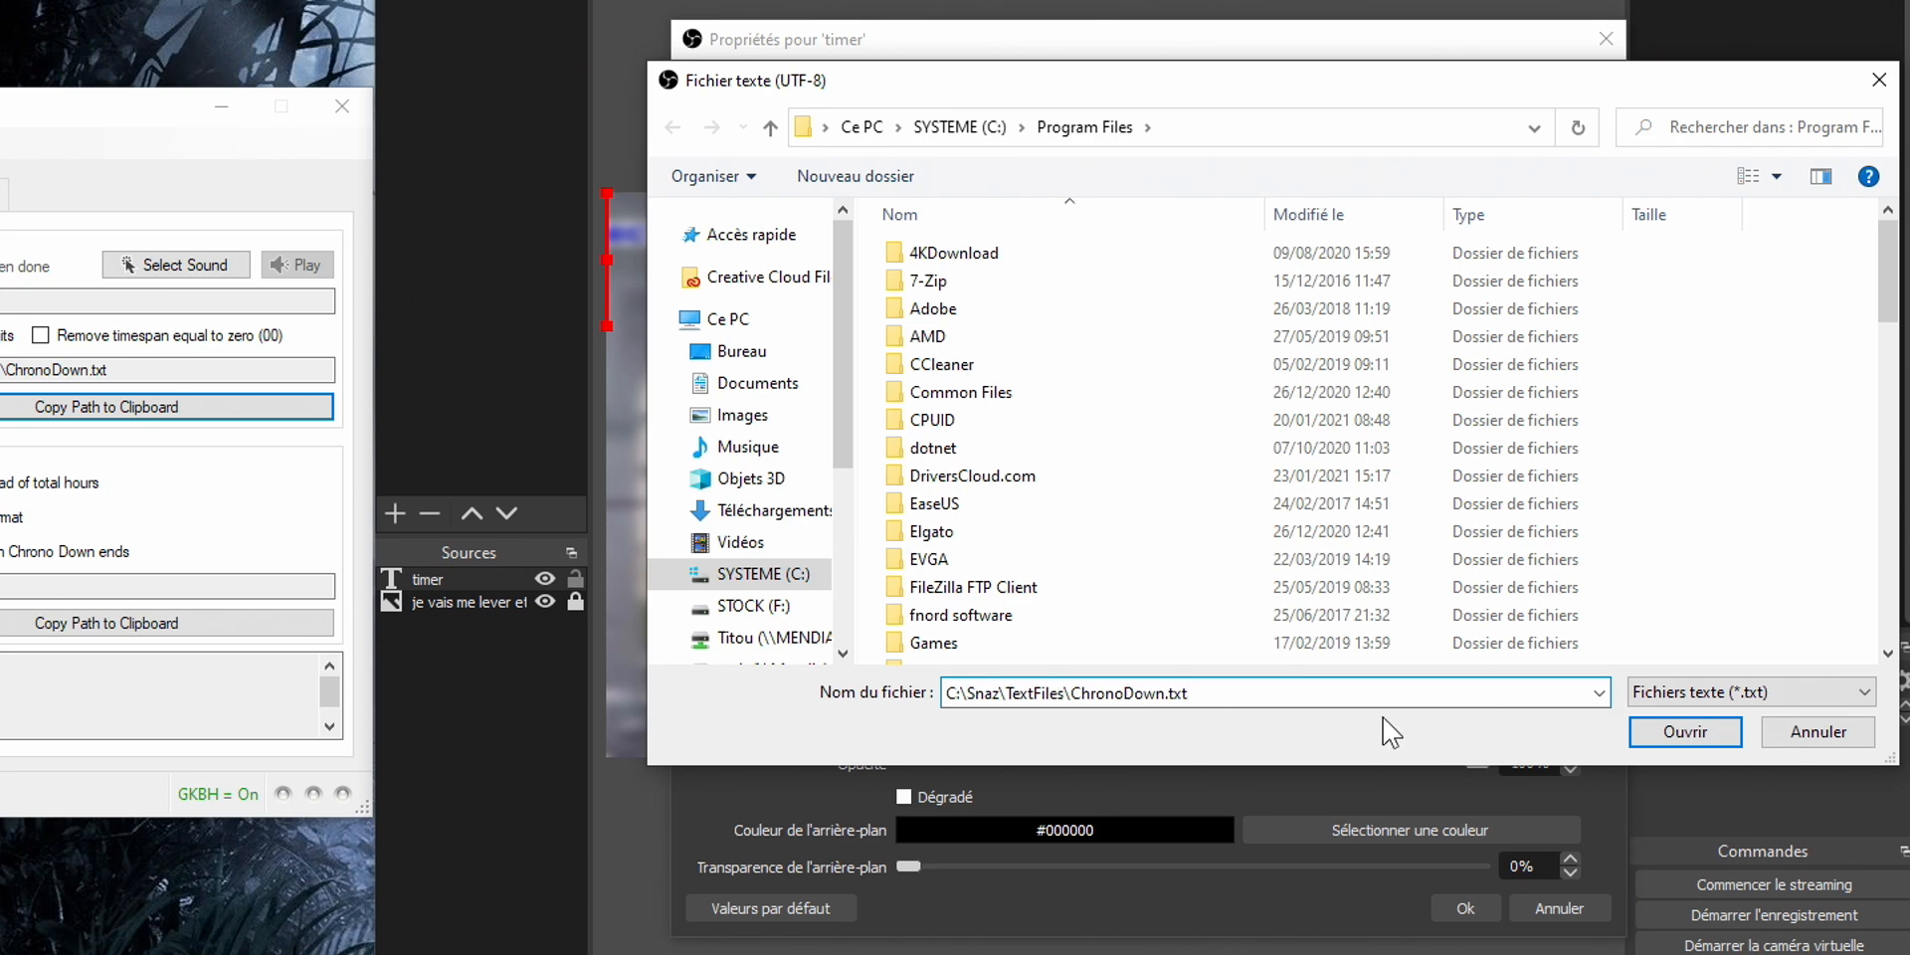
left_click(1683, 732)
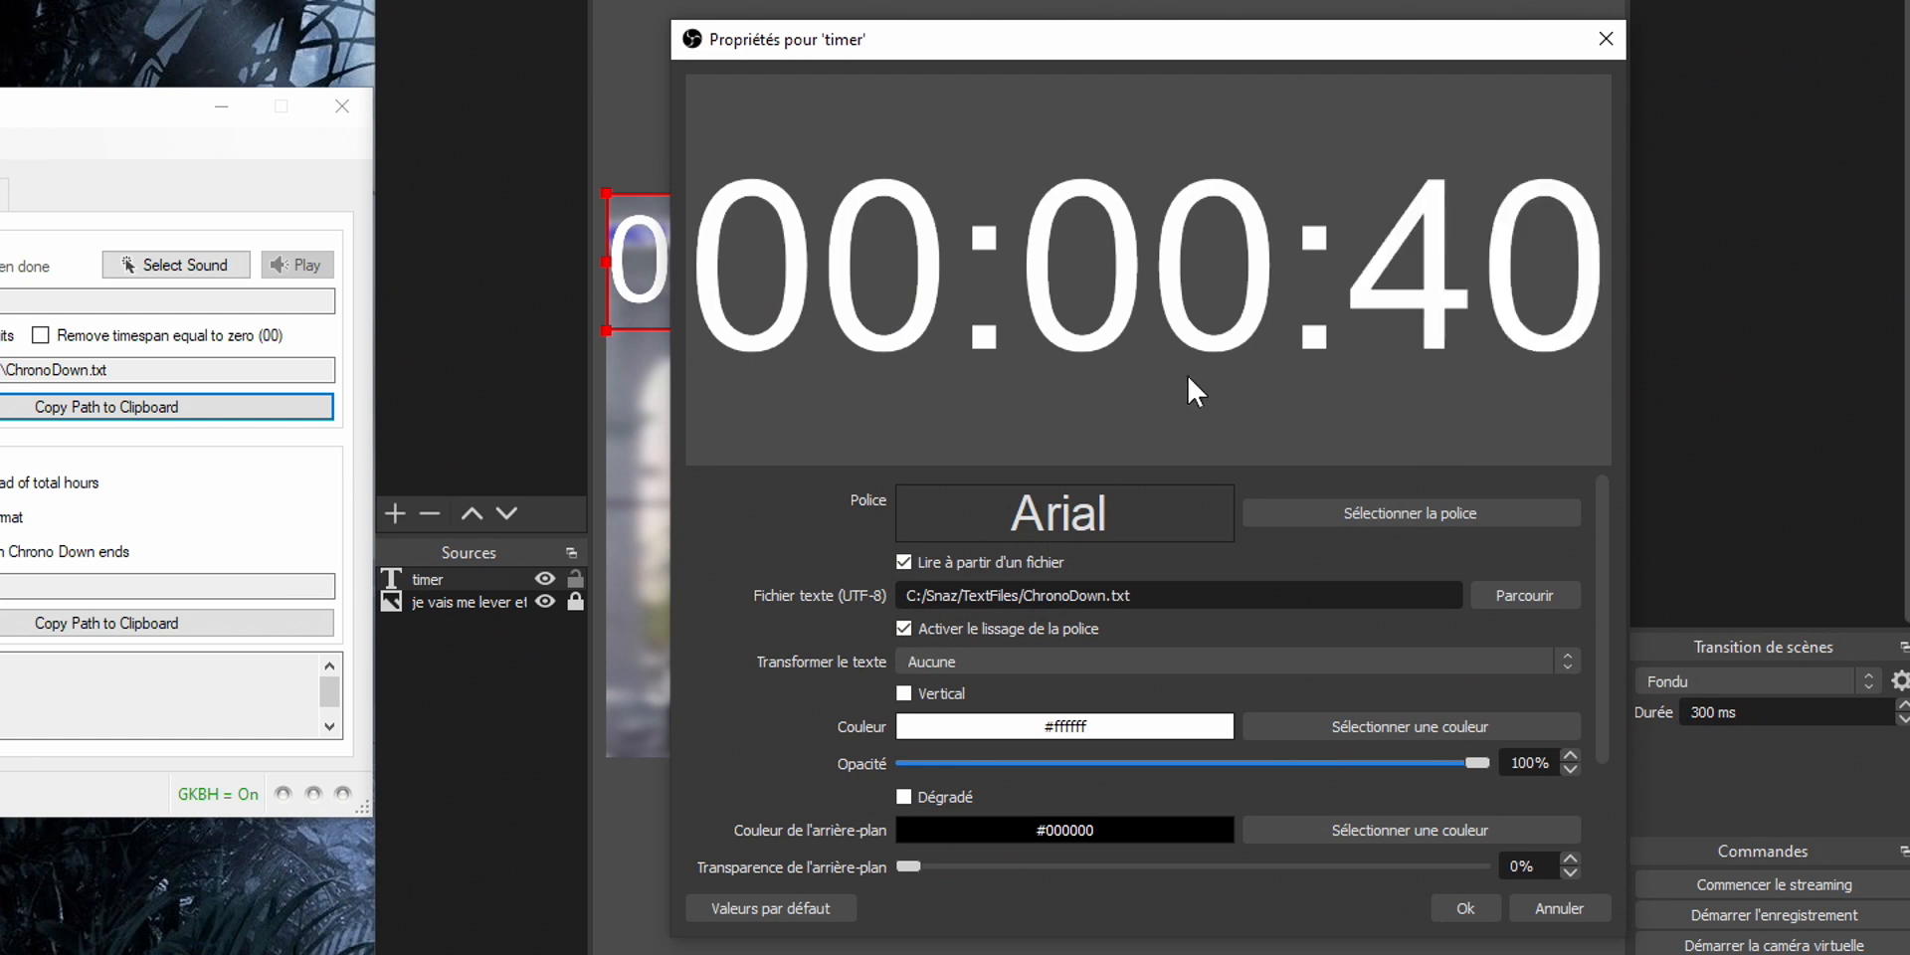
Set the timer source's font to AR BONNIE Regular at size 140.
left_click(1346, 503)
left_click(905, 420)
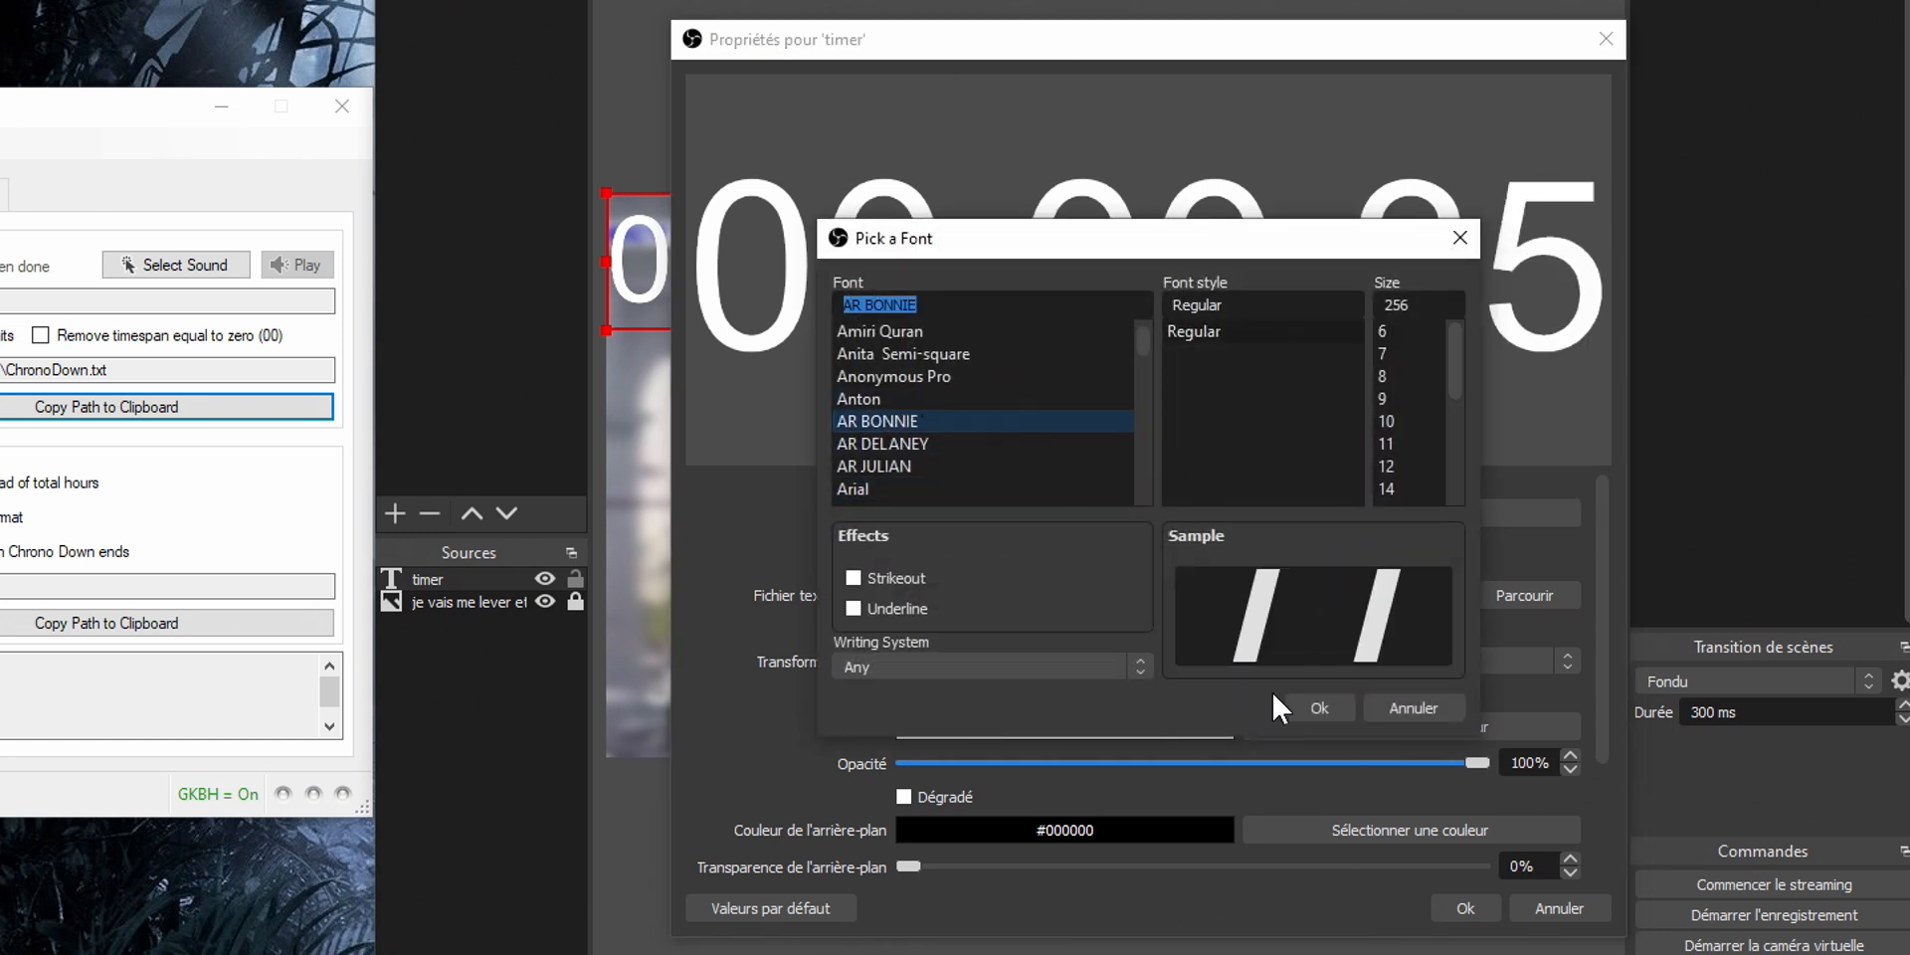
left_click(1411, 487)
left_click(1326, 708)
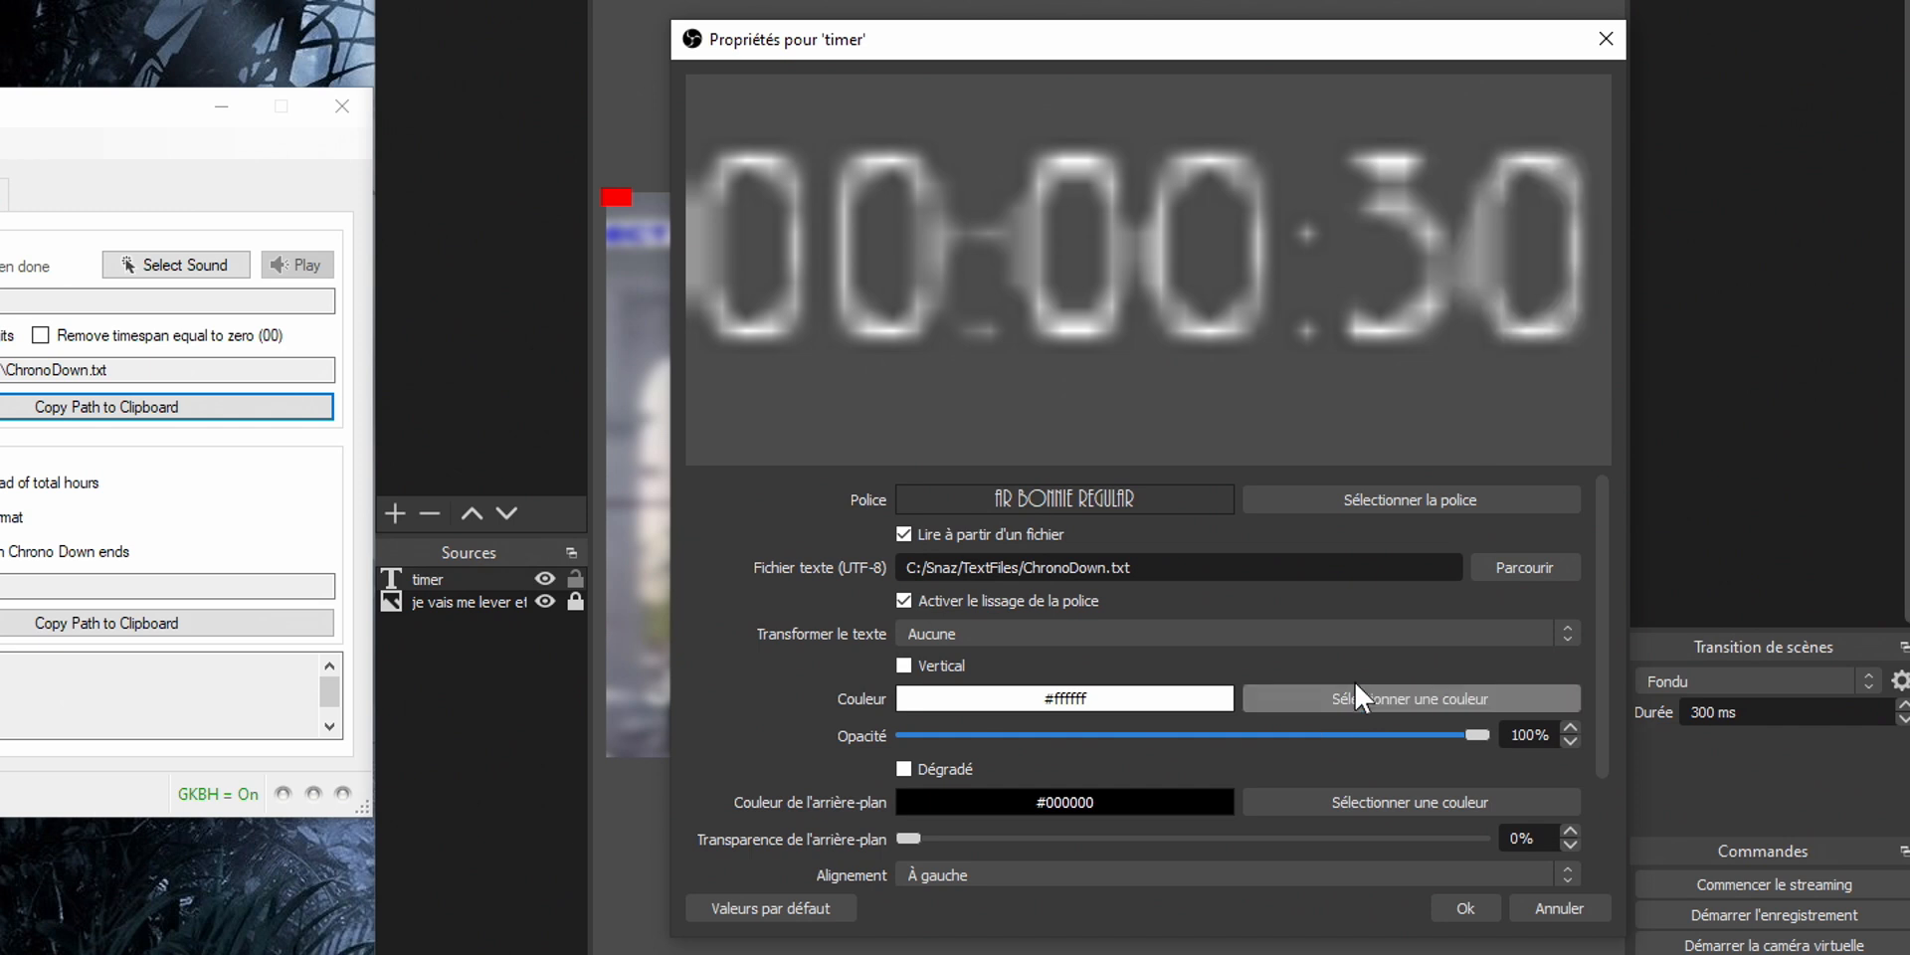
left_click(1447, 497)
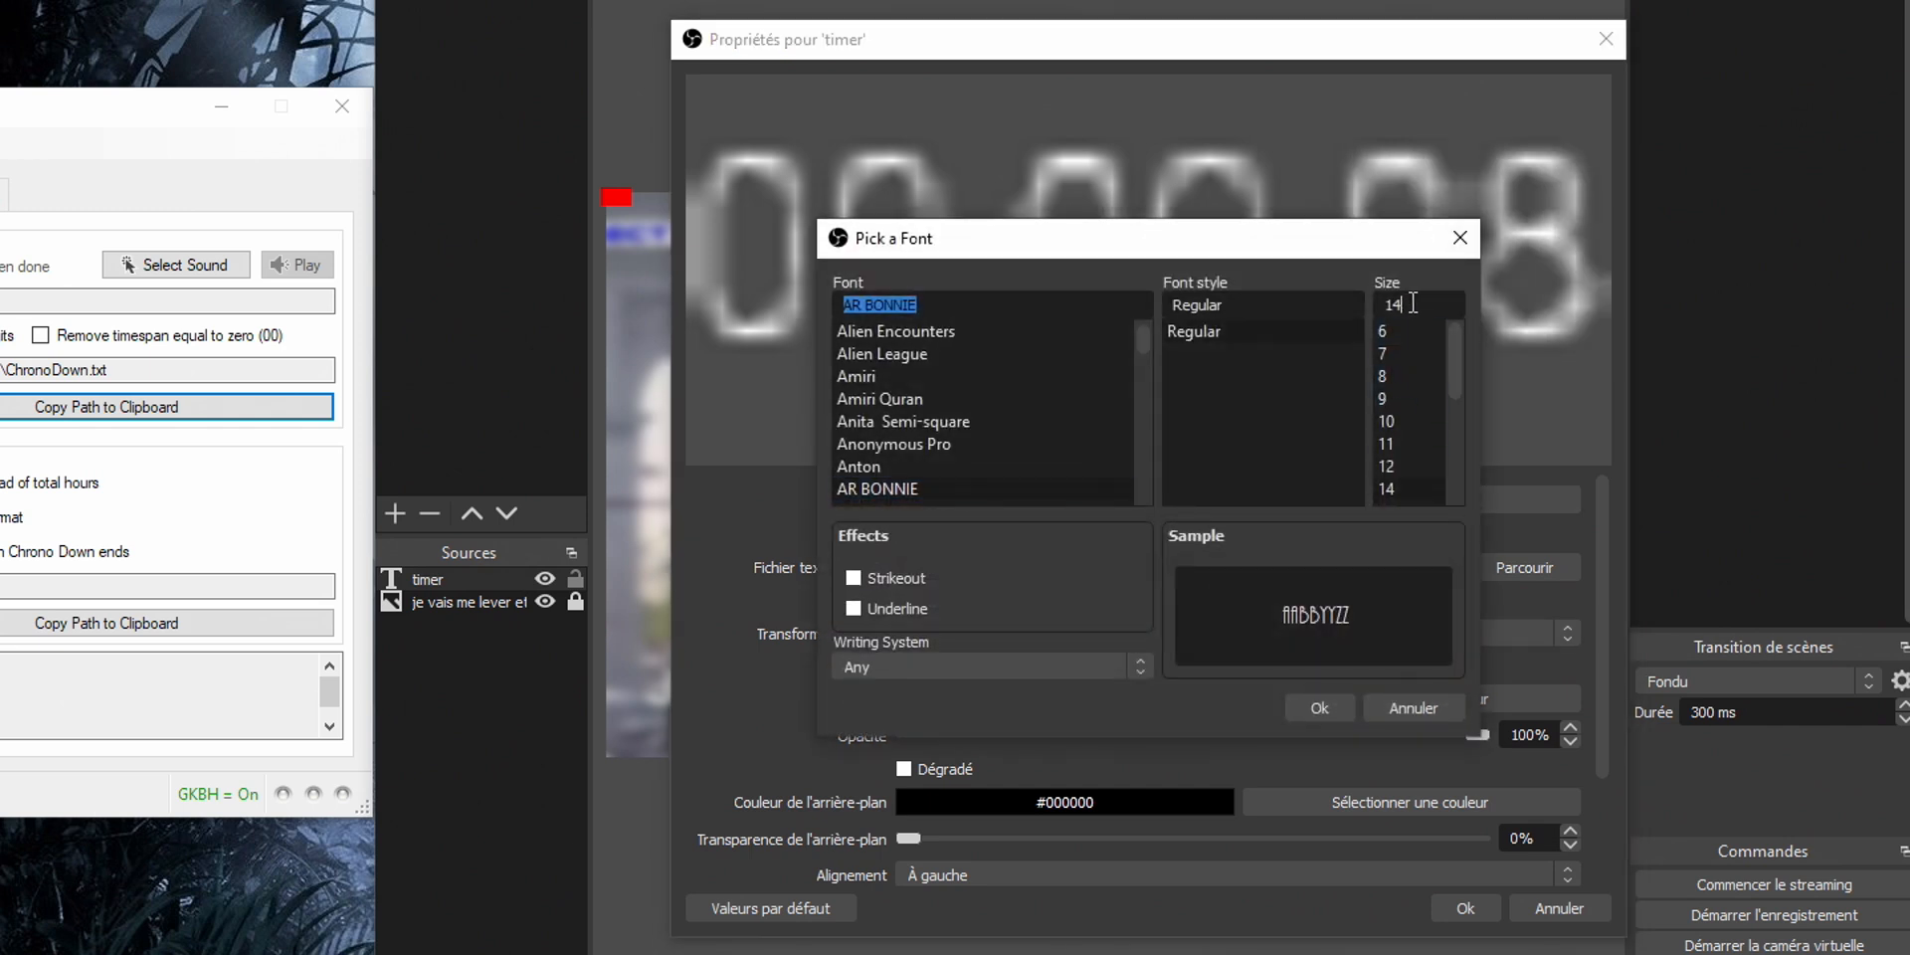
type("0")
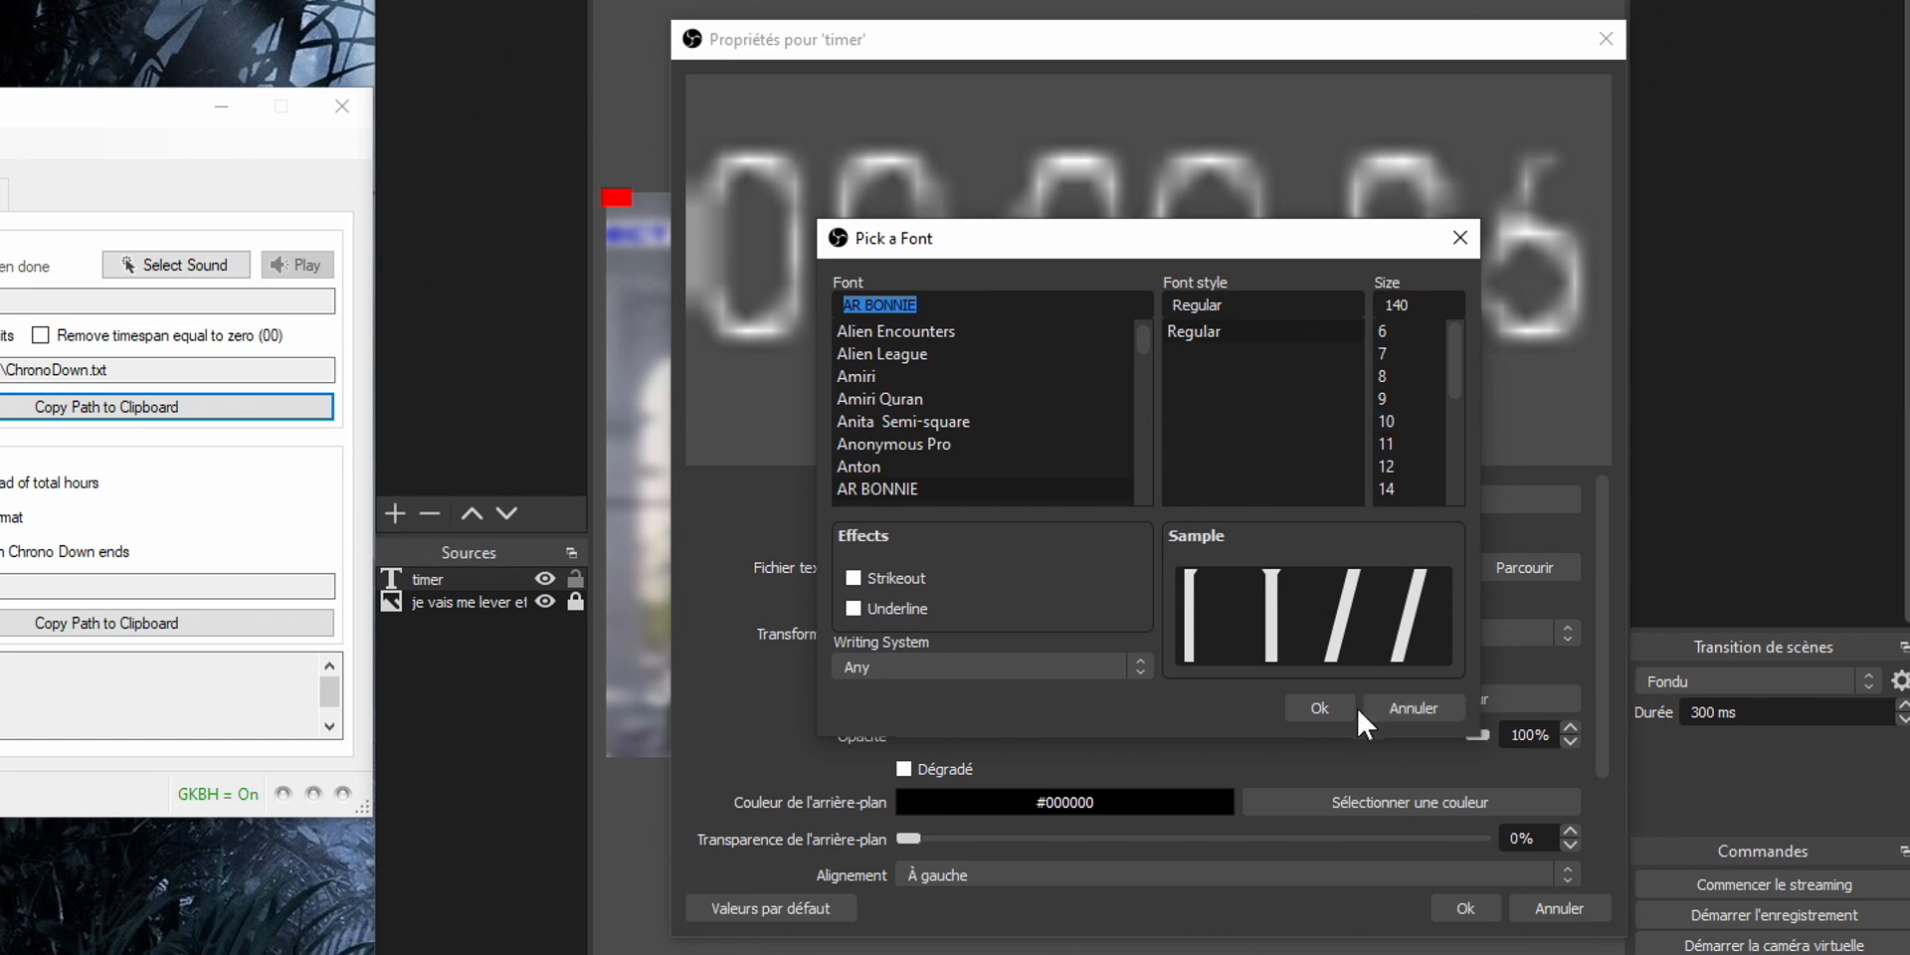
left_click(1327, 703)
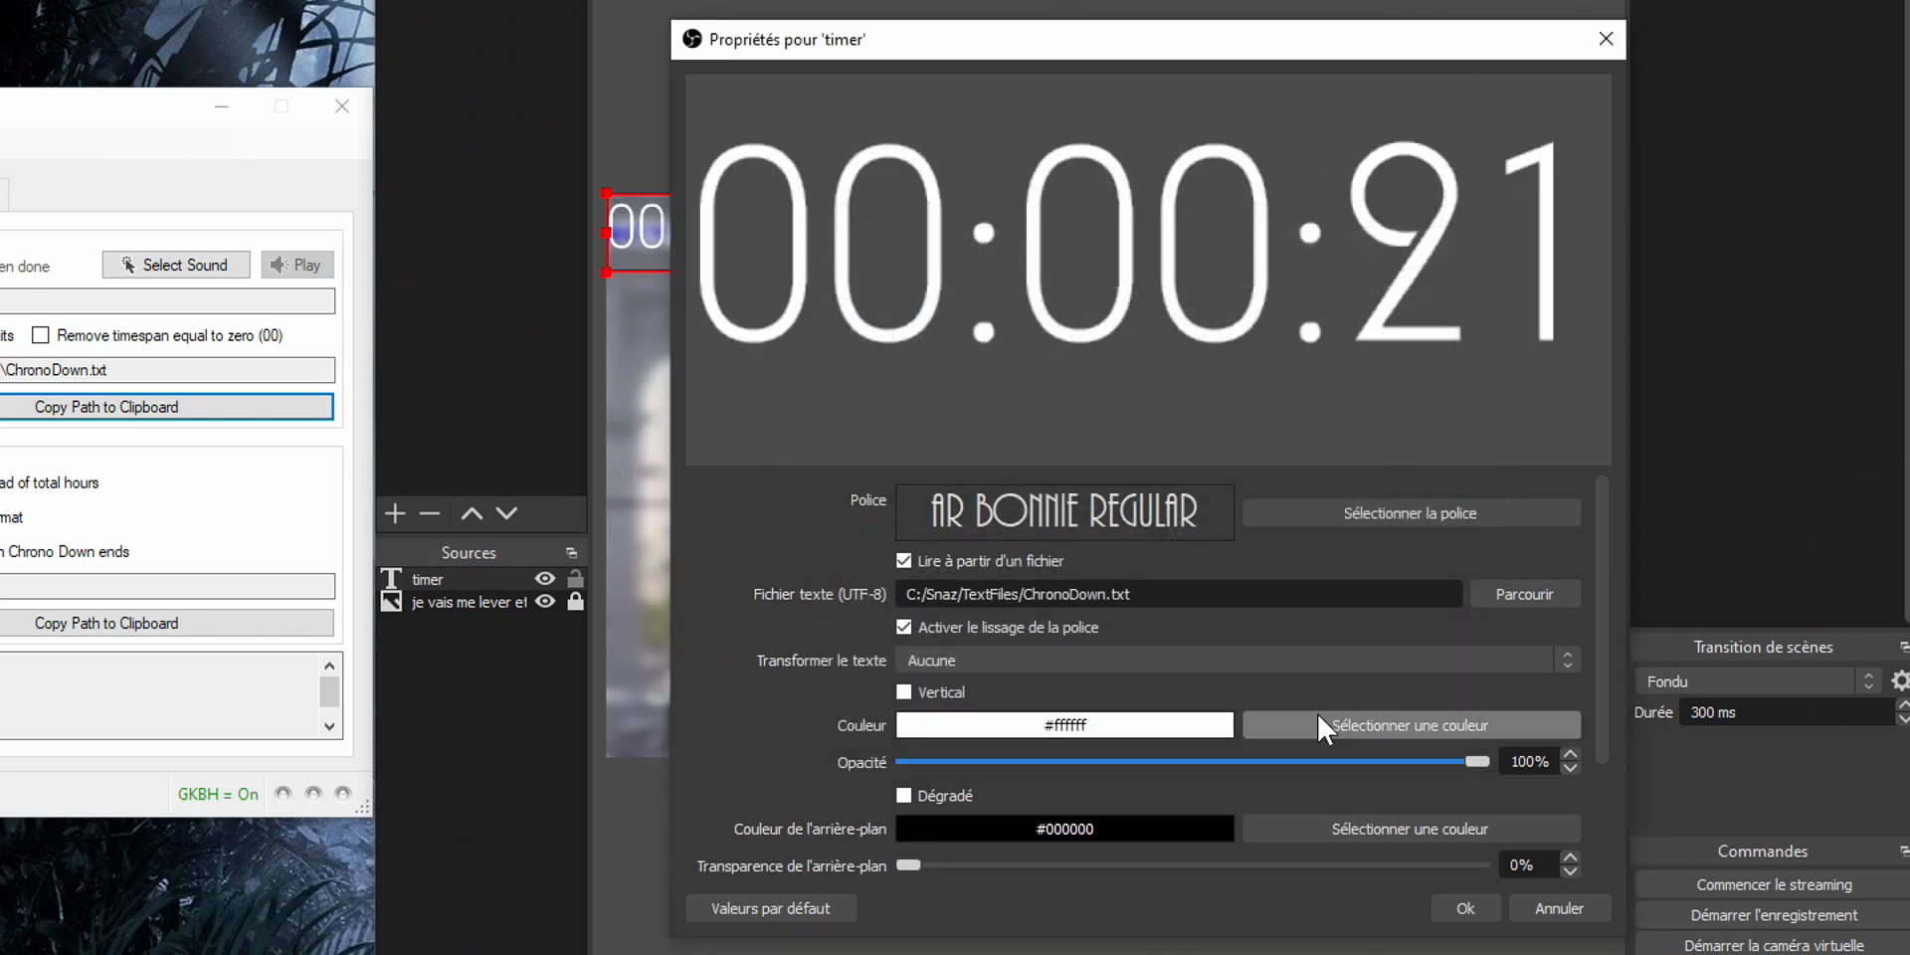
Set the timer source's text colour to pink #ff557f.
left_click(1318, 716)
left_click(946, 429)
left_click(1330, 728)
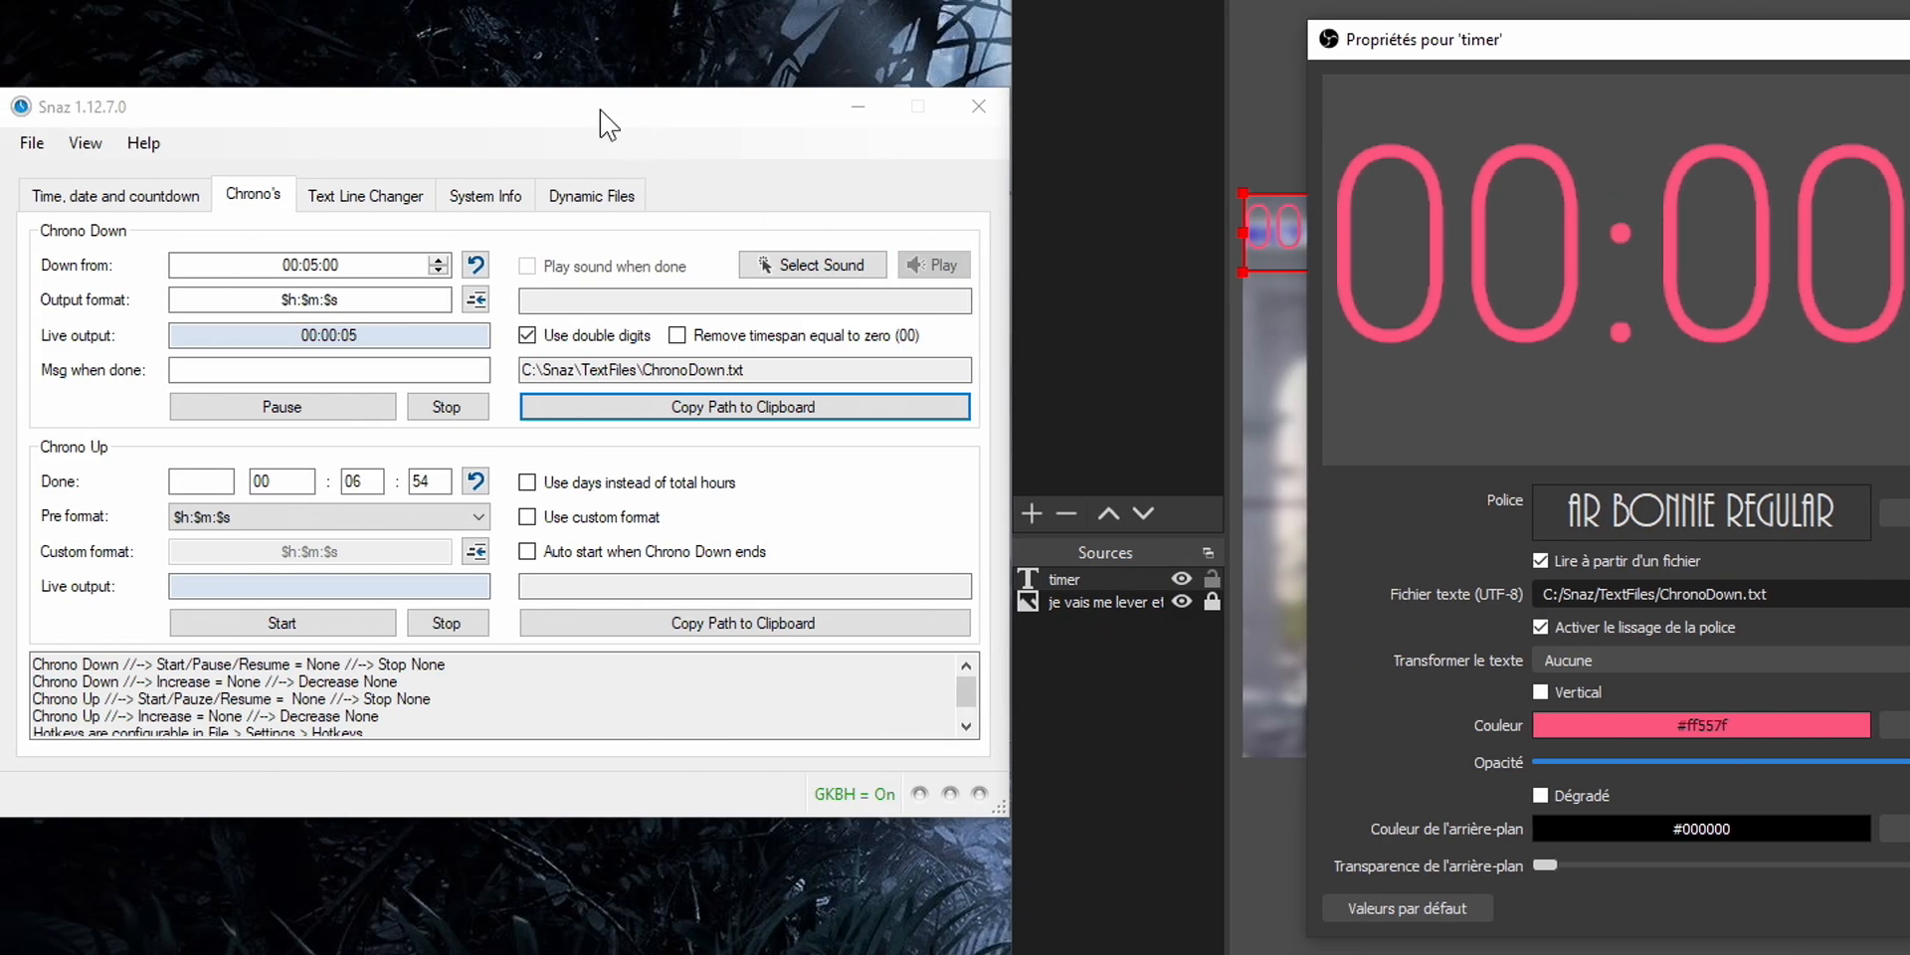
Switch to Snaz, restart the five-minute Chrono Down countdown and shorten its output format to $m:$s.
left_click(600, 111)
mouse_move(355, 302)
left_click(282, 406)
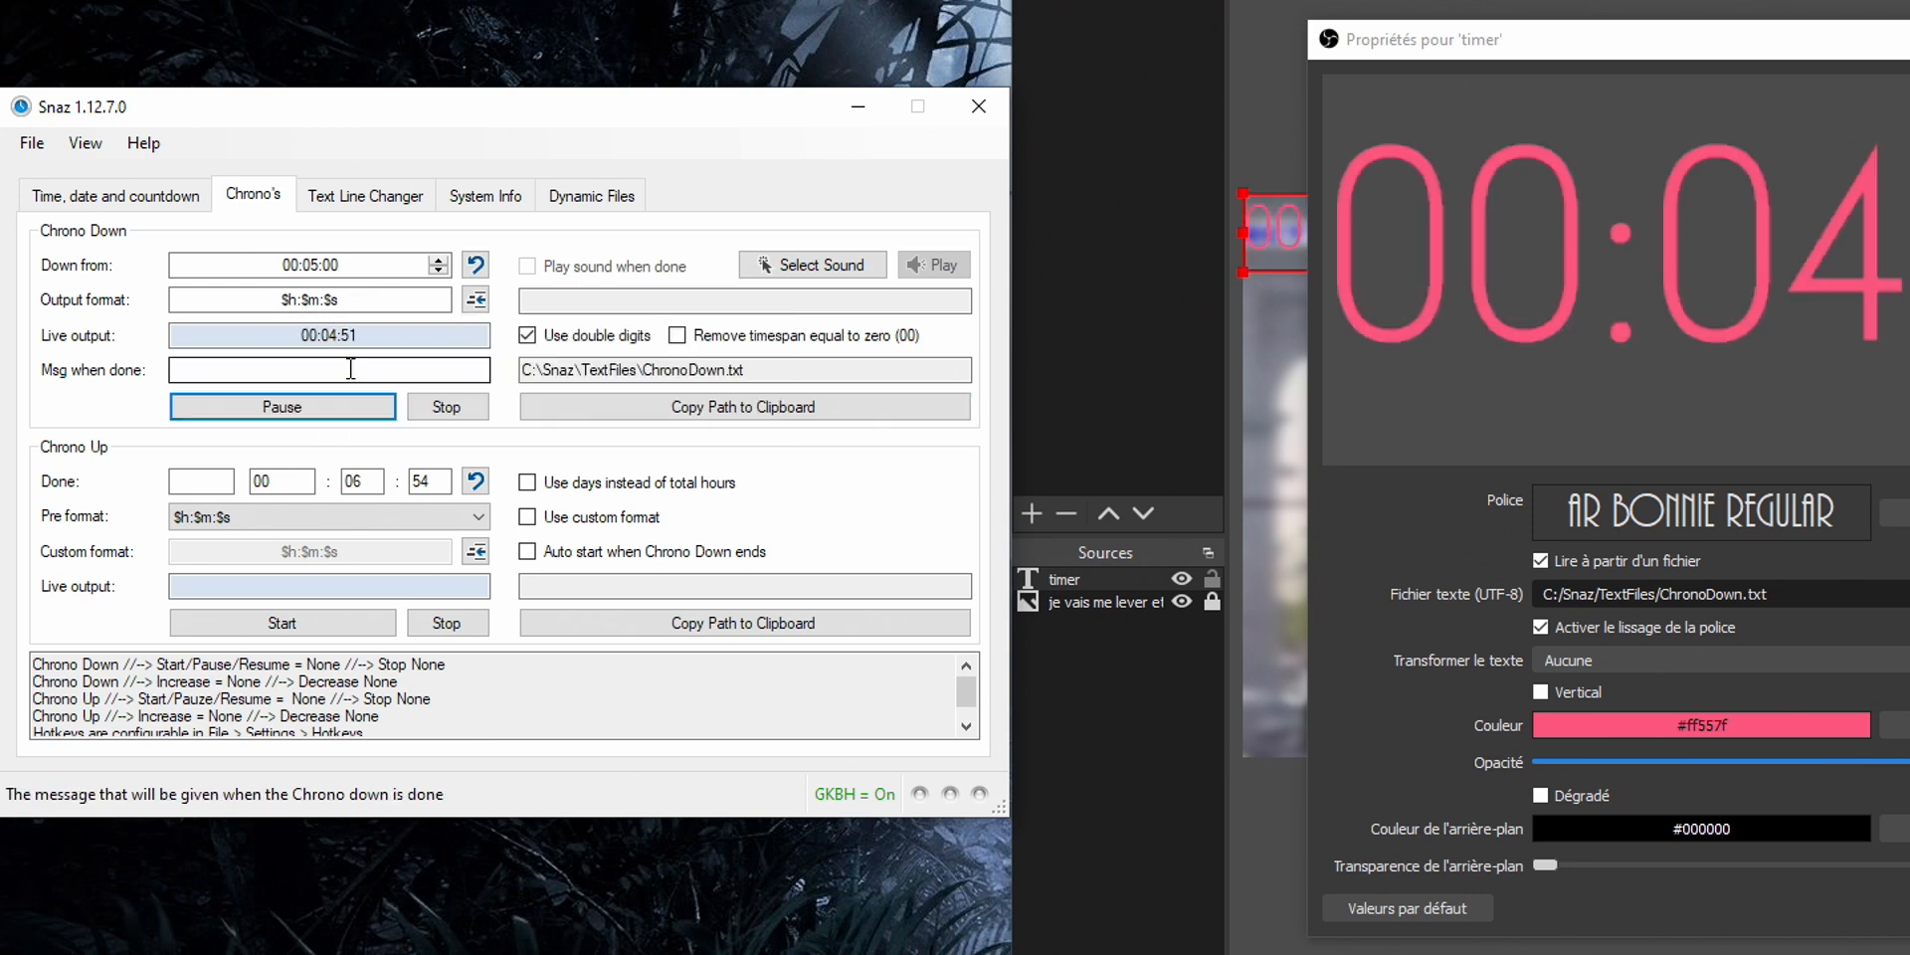
left_click_drag(302, 301, 245, 303)
key("BackSpace")
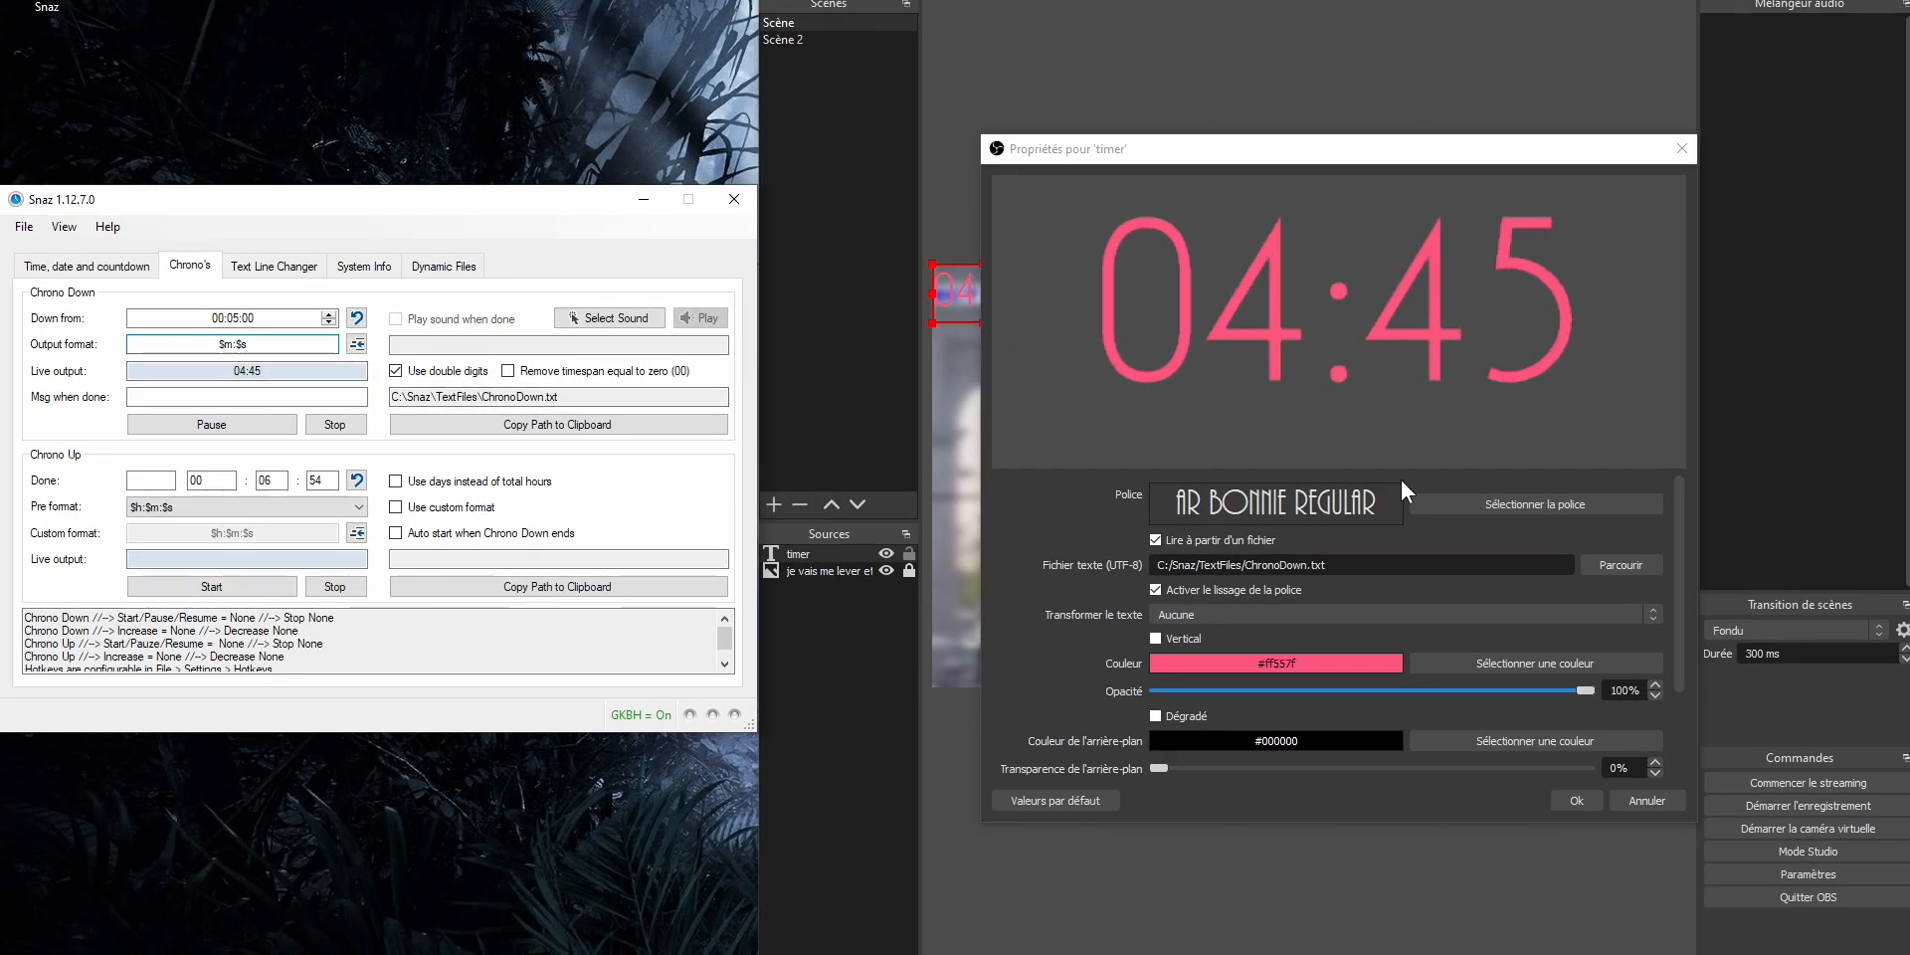
Accept the timer source's properties in OBS and enlarge the countdown text in the preview.
left_click(1575, 800)
left_click_drag(1041, 324, 1177, 420)
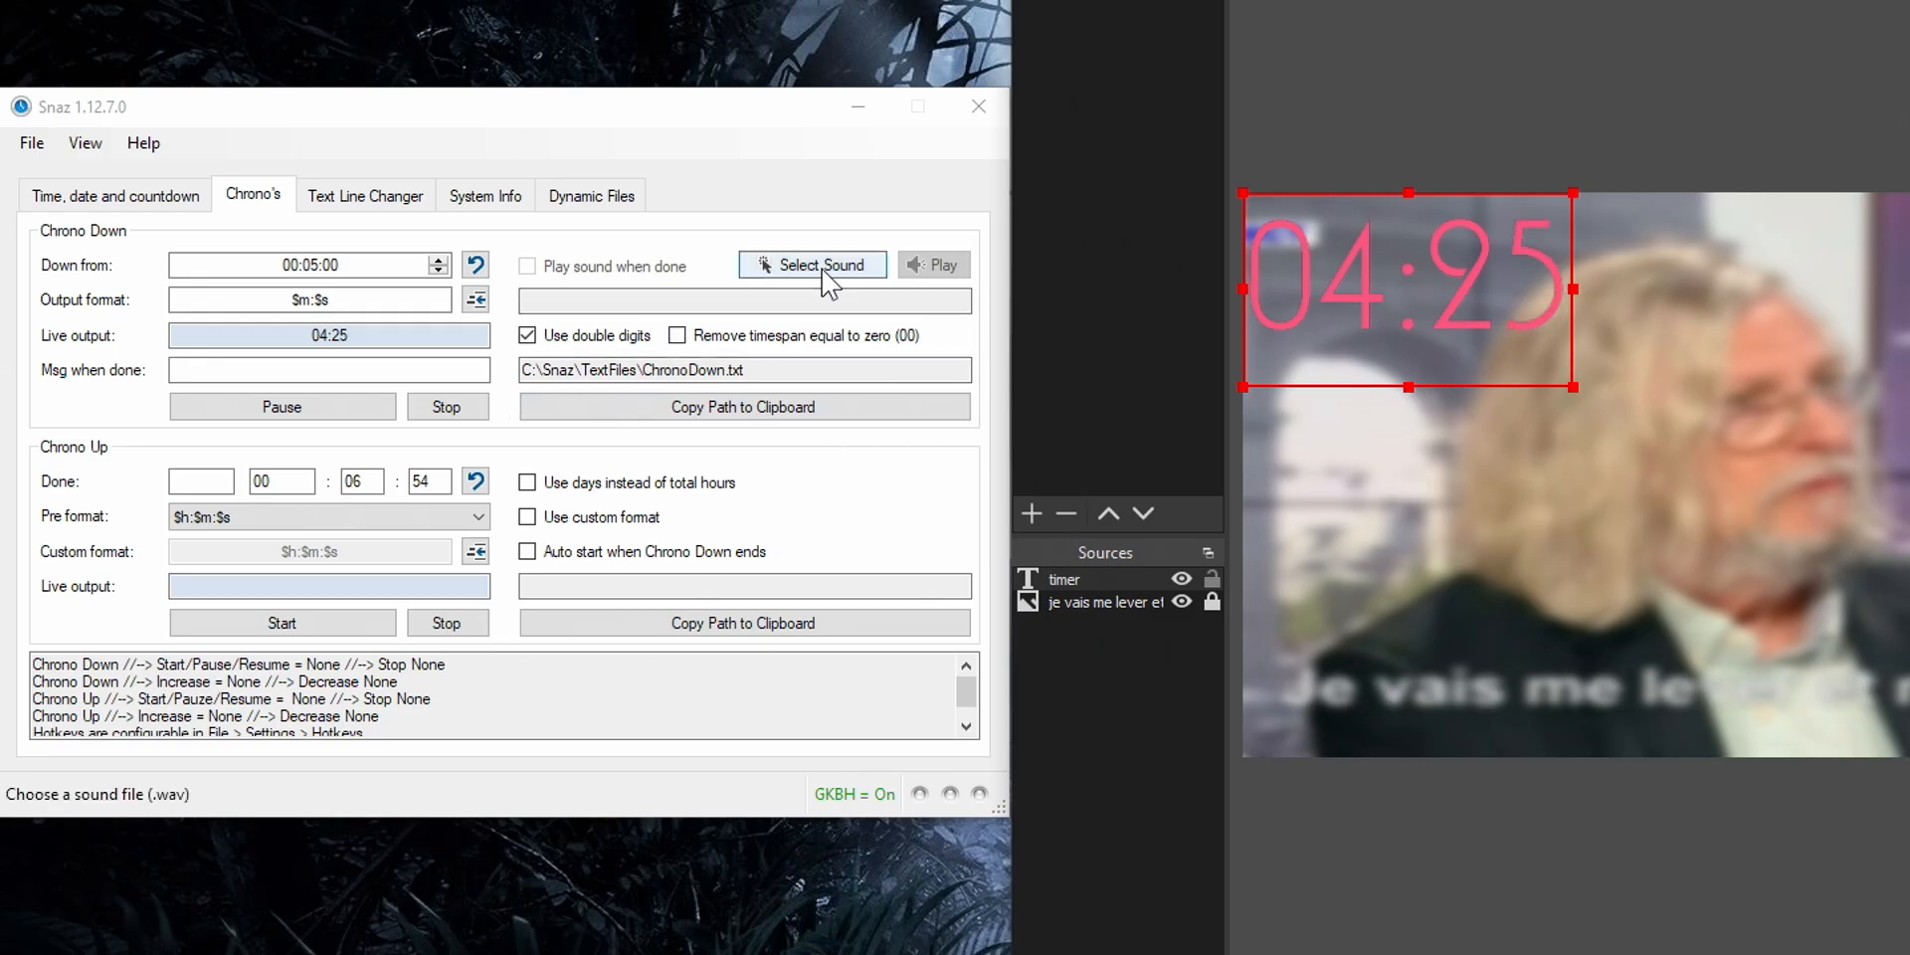
left_click(378, 370)
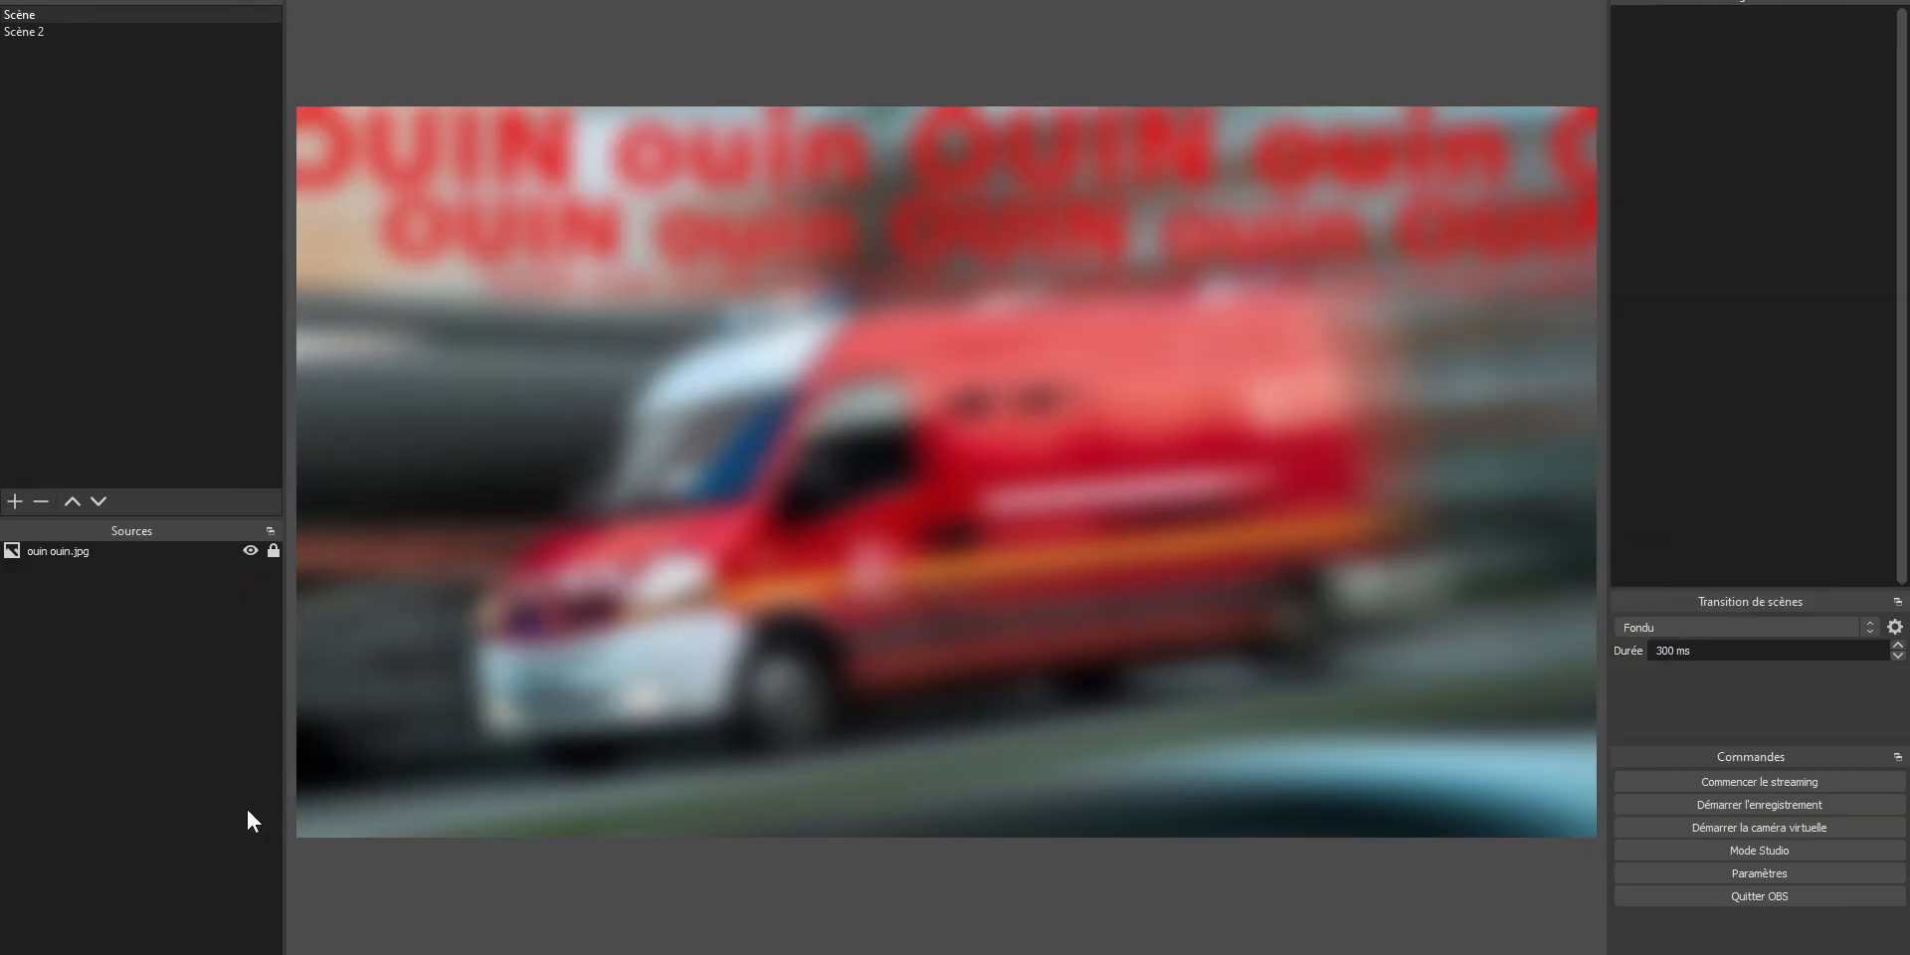
Add a Texte (GDI+) source named "timer" above the ambulance image, keeping its default properties.
left_click(24, 953)
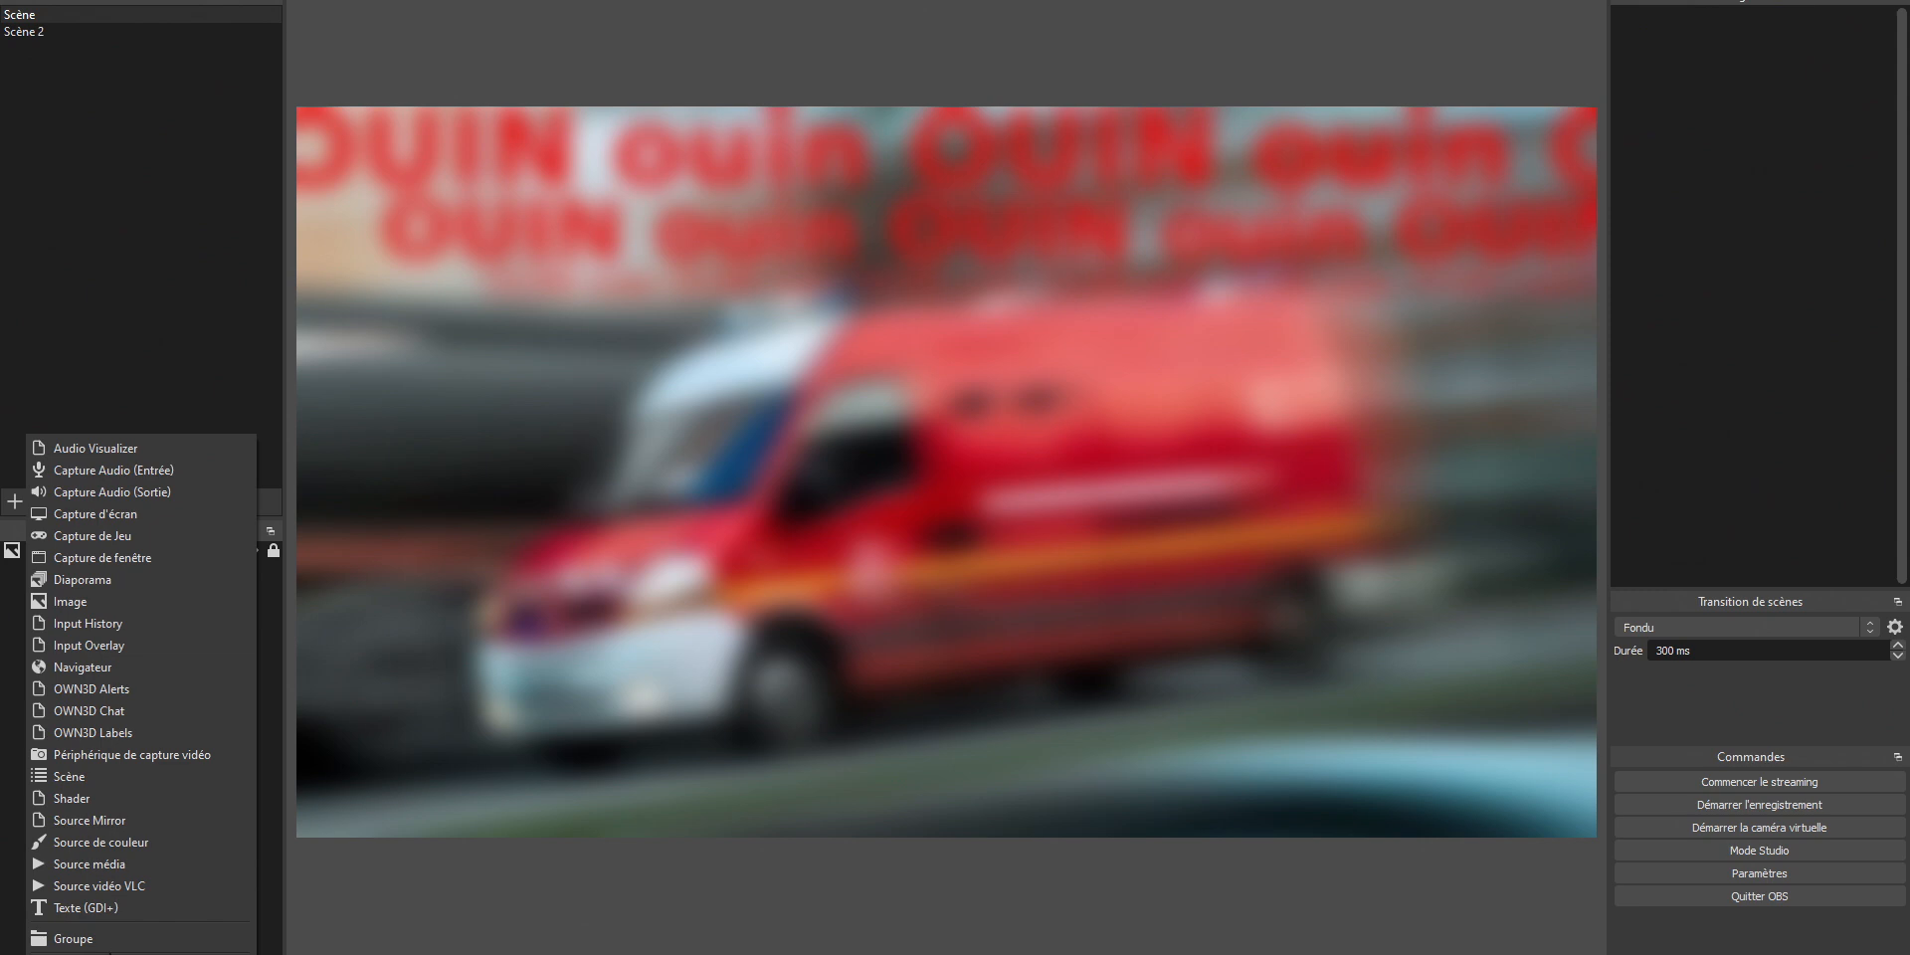
left_click(123, 905)
type("timer")
key("Return")
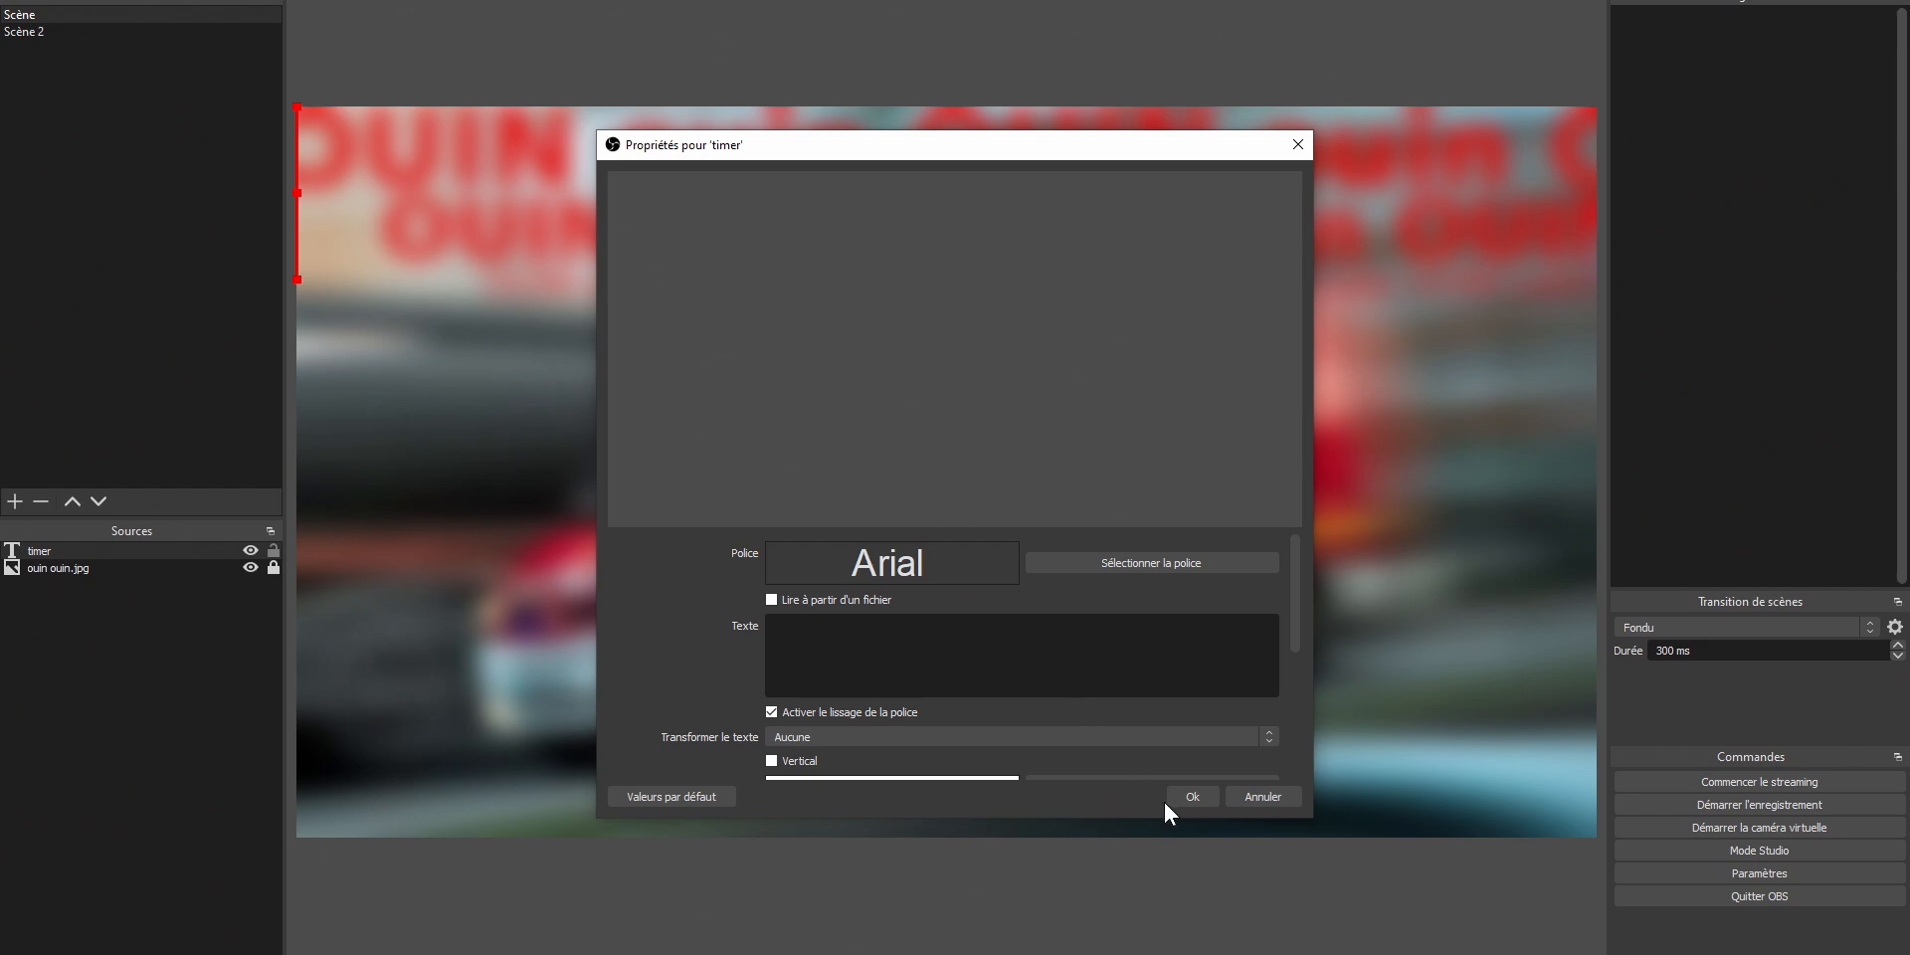
left_click(1192, 796)
Load the countdown.lua script from the OBS scripts folder.
left_click(587, 51)
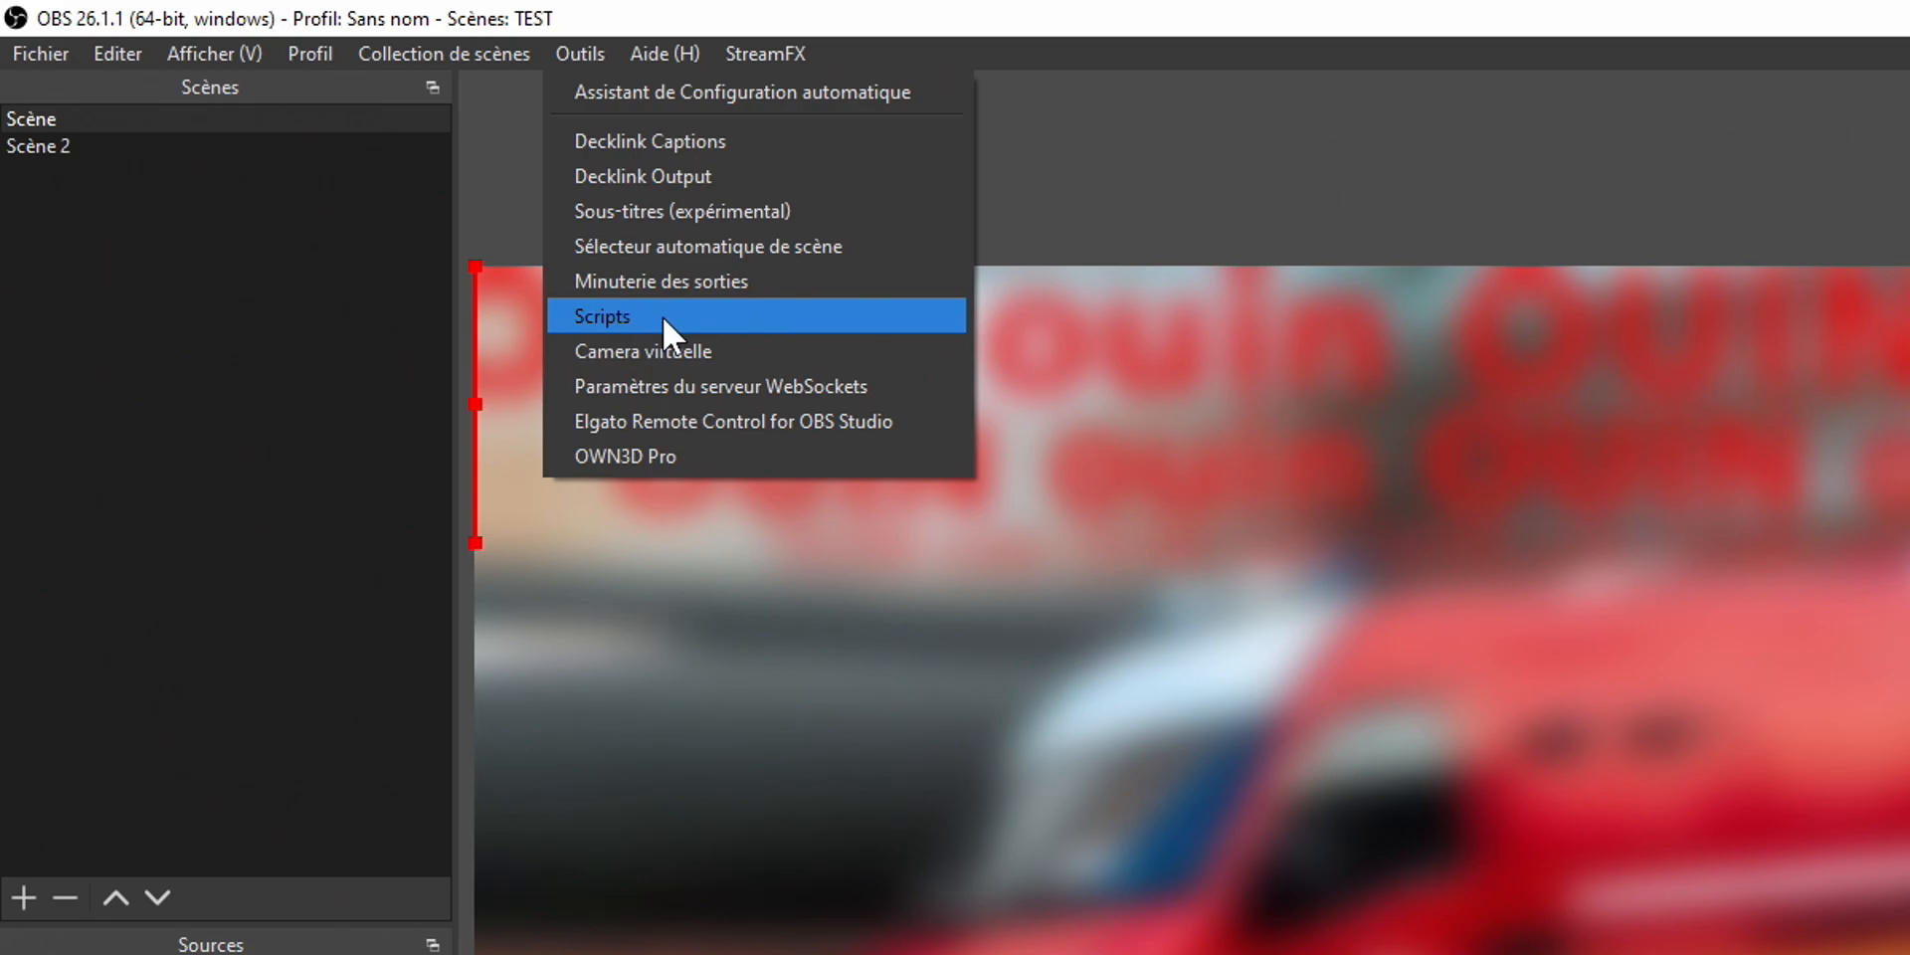
left_click(662, 316)
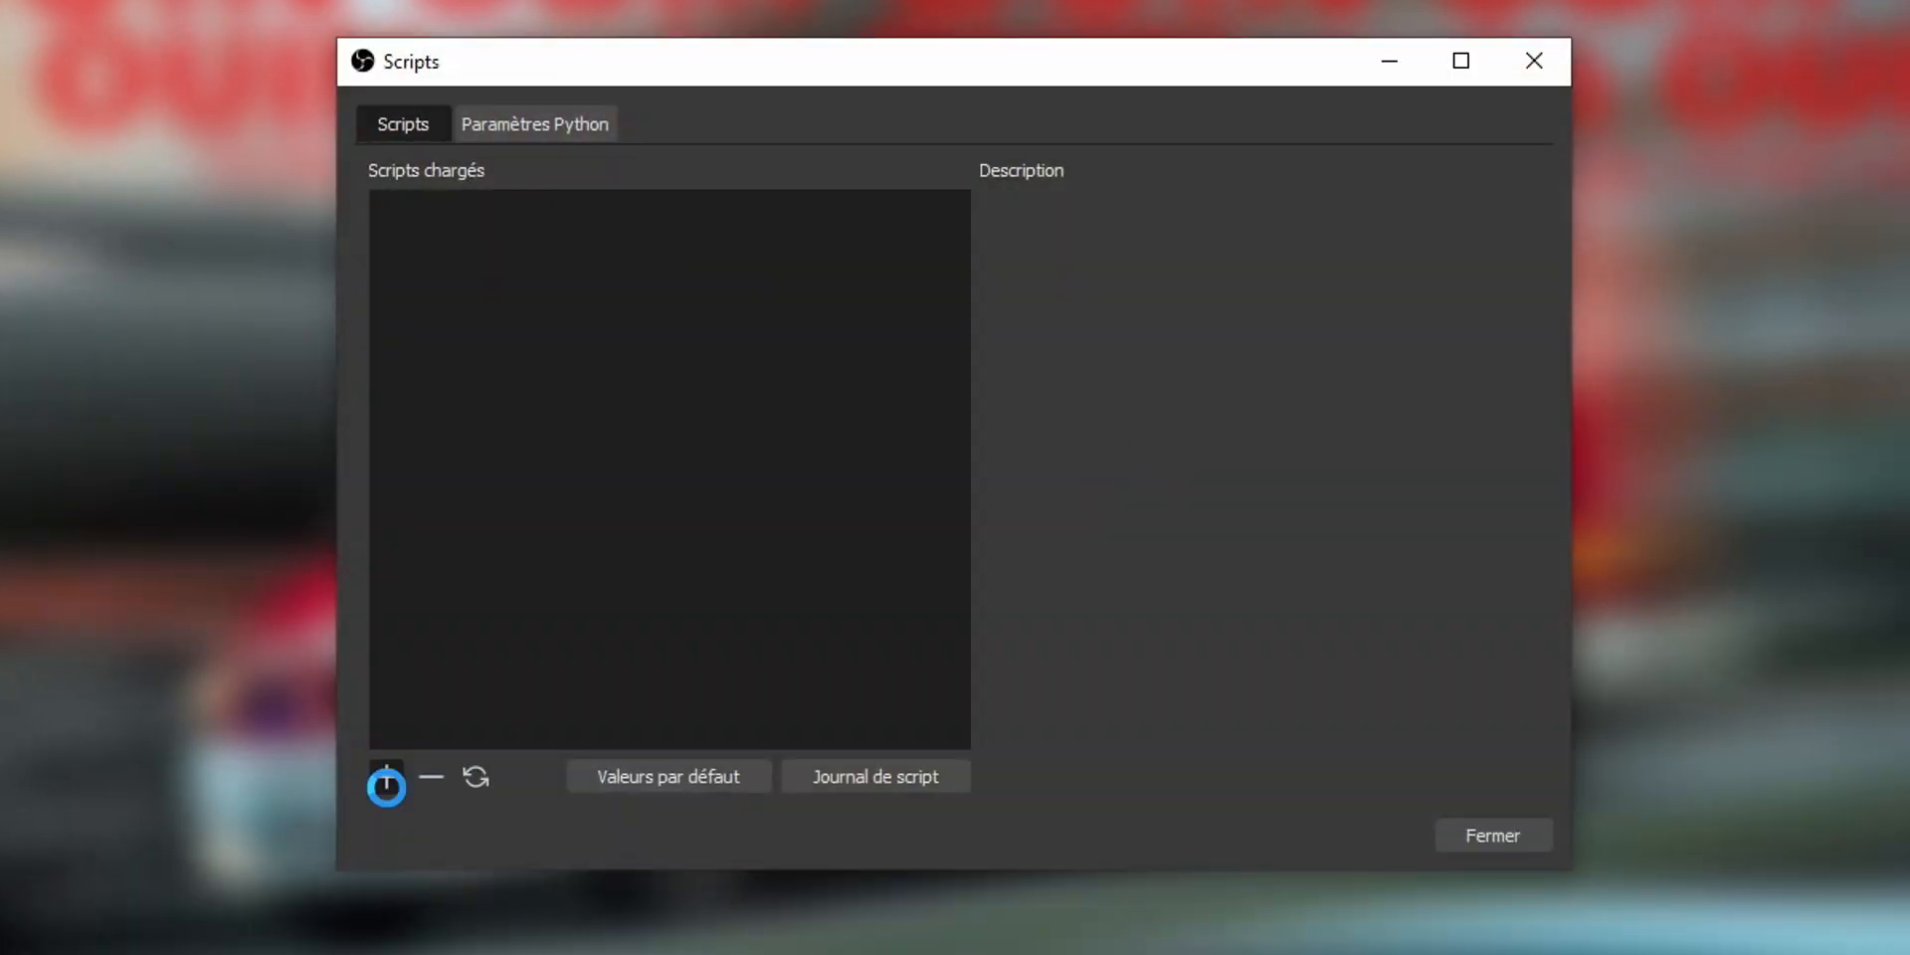
left_click(386, 778)
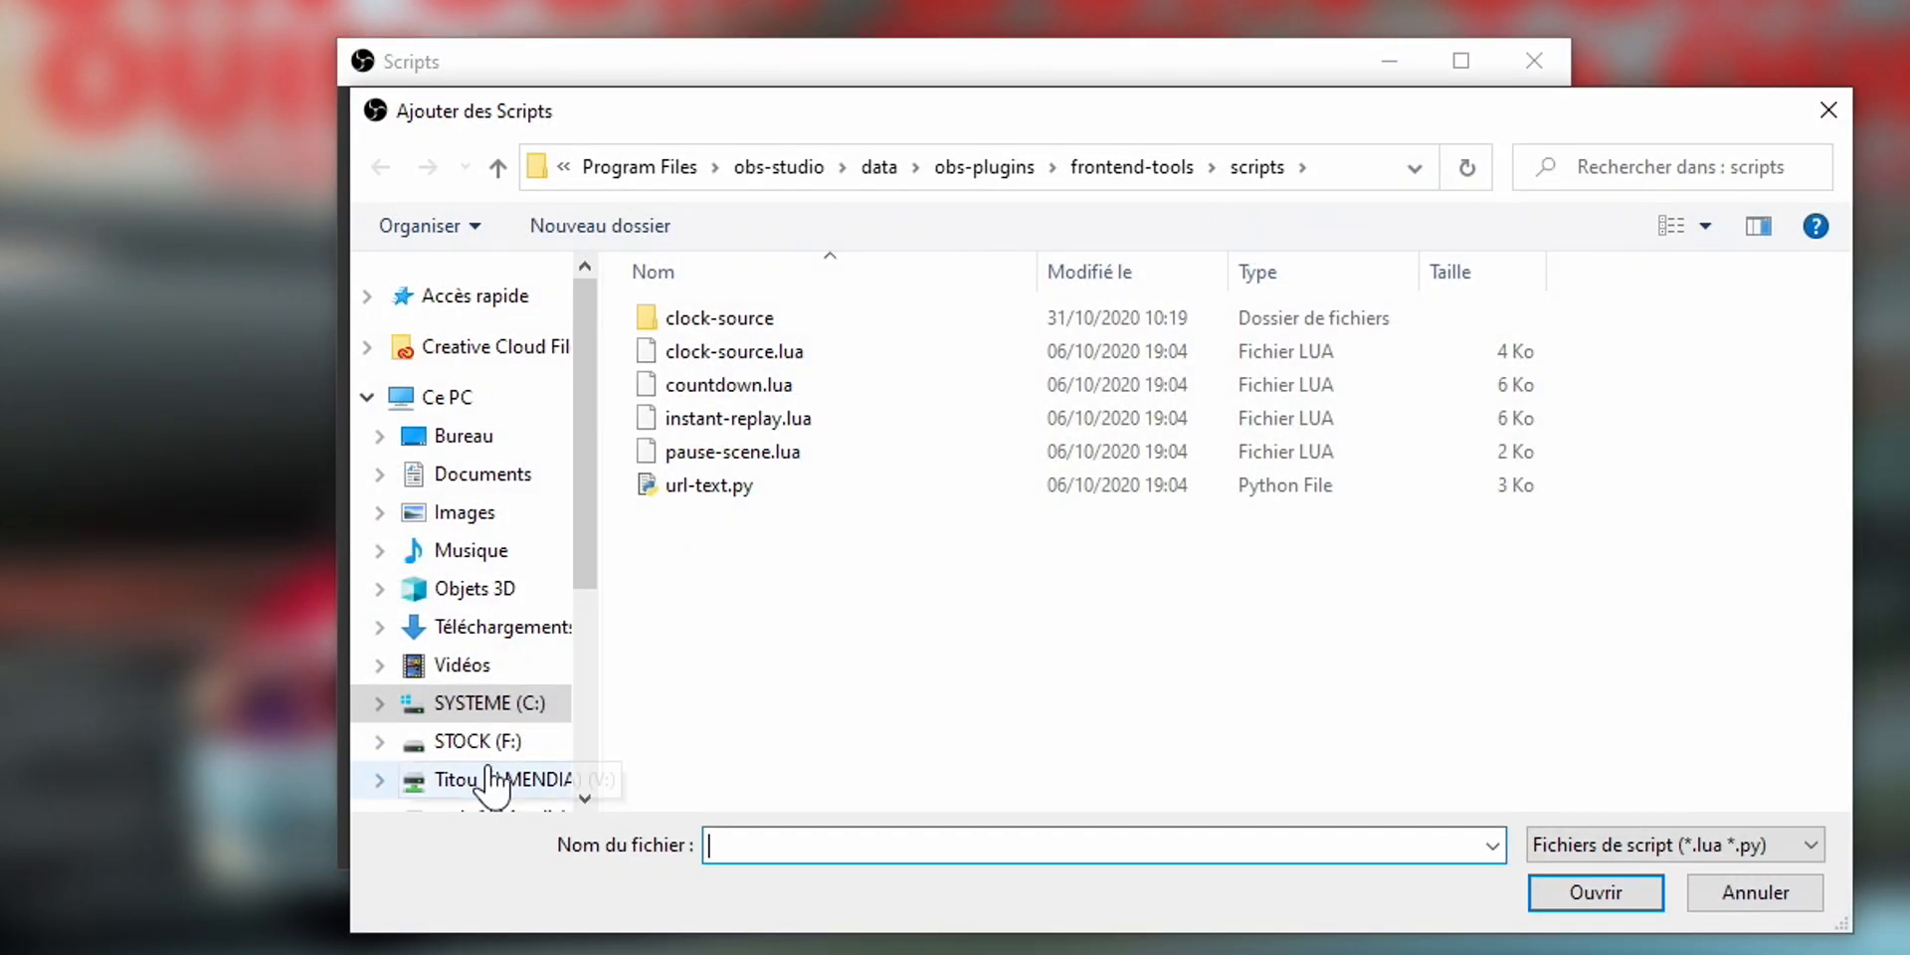
left_click(729, 390)
left_click(1548, 875)
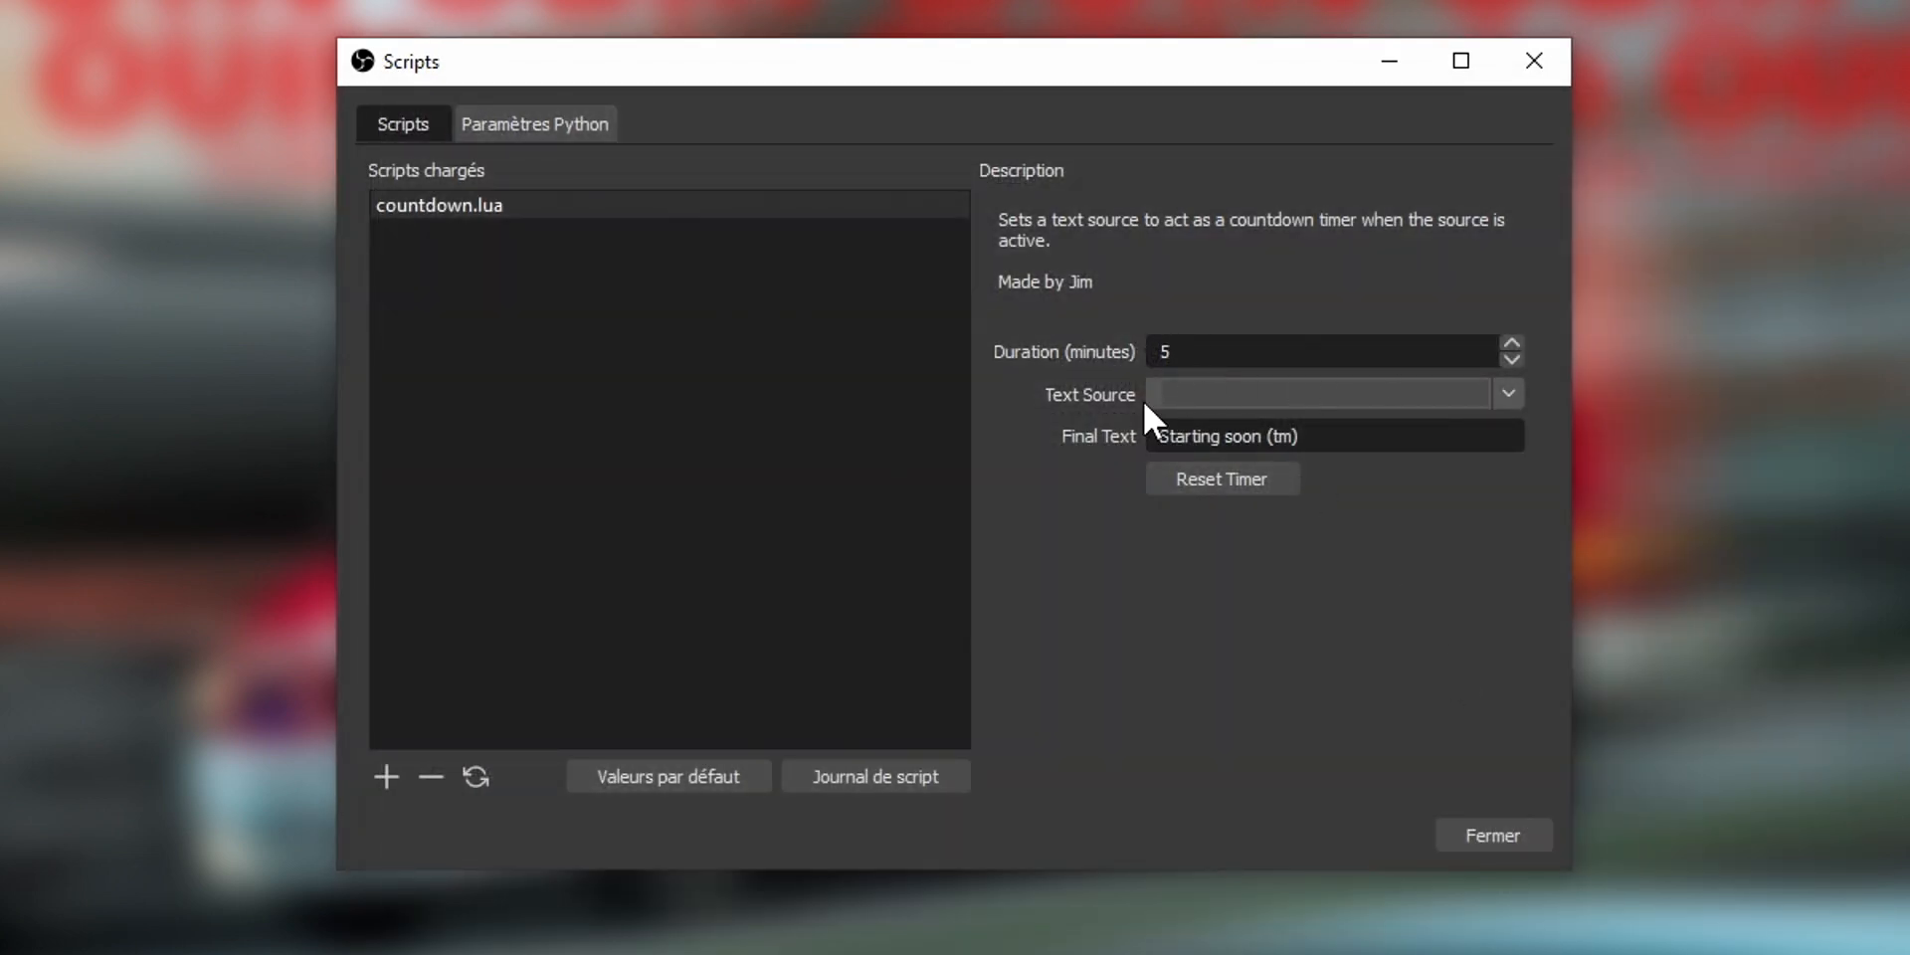
Assign the timer source as the countdown script's Text Source and close the Scripts window.
left_click(1508, 394)
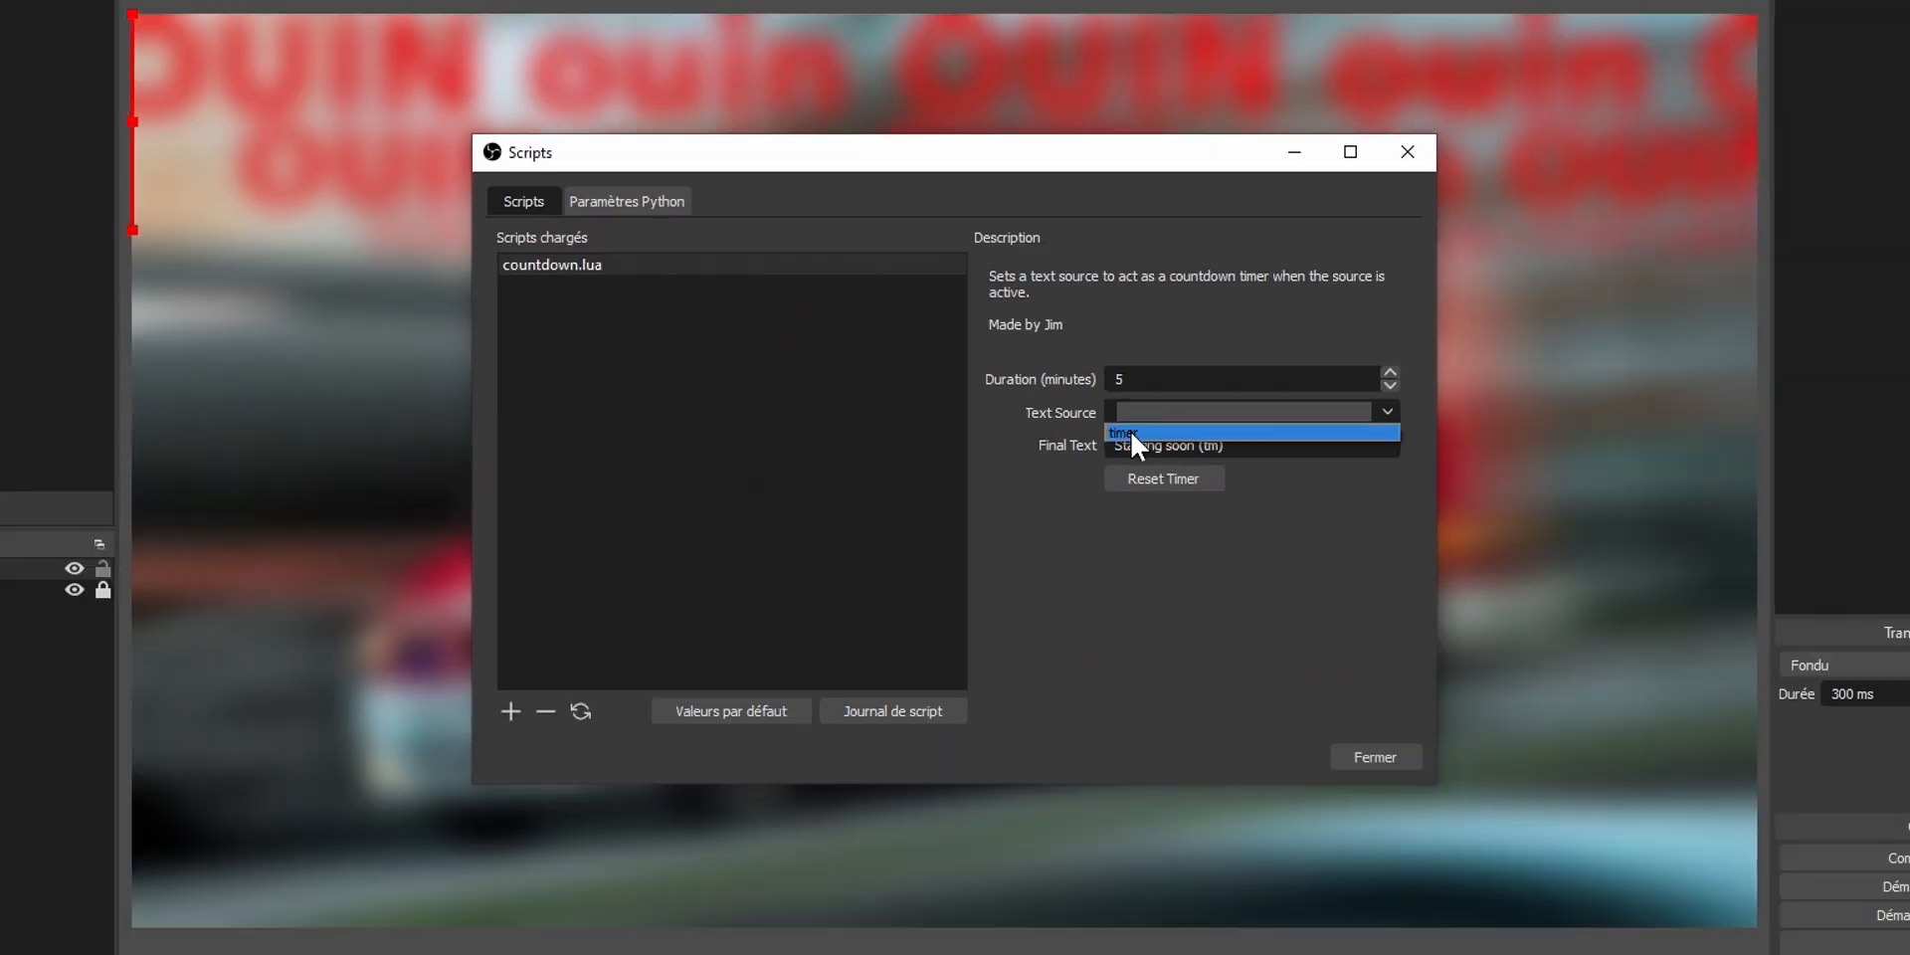
left_click(1179, 419)
left_click_drag(815, 218, 853, 340)
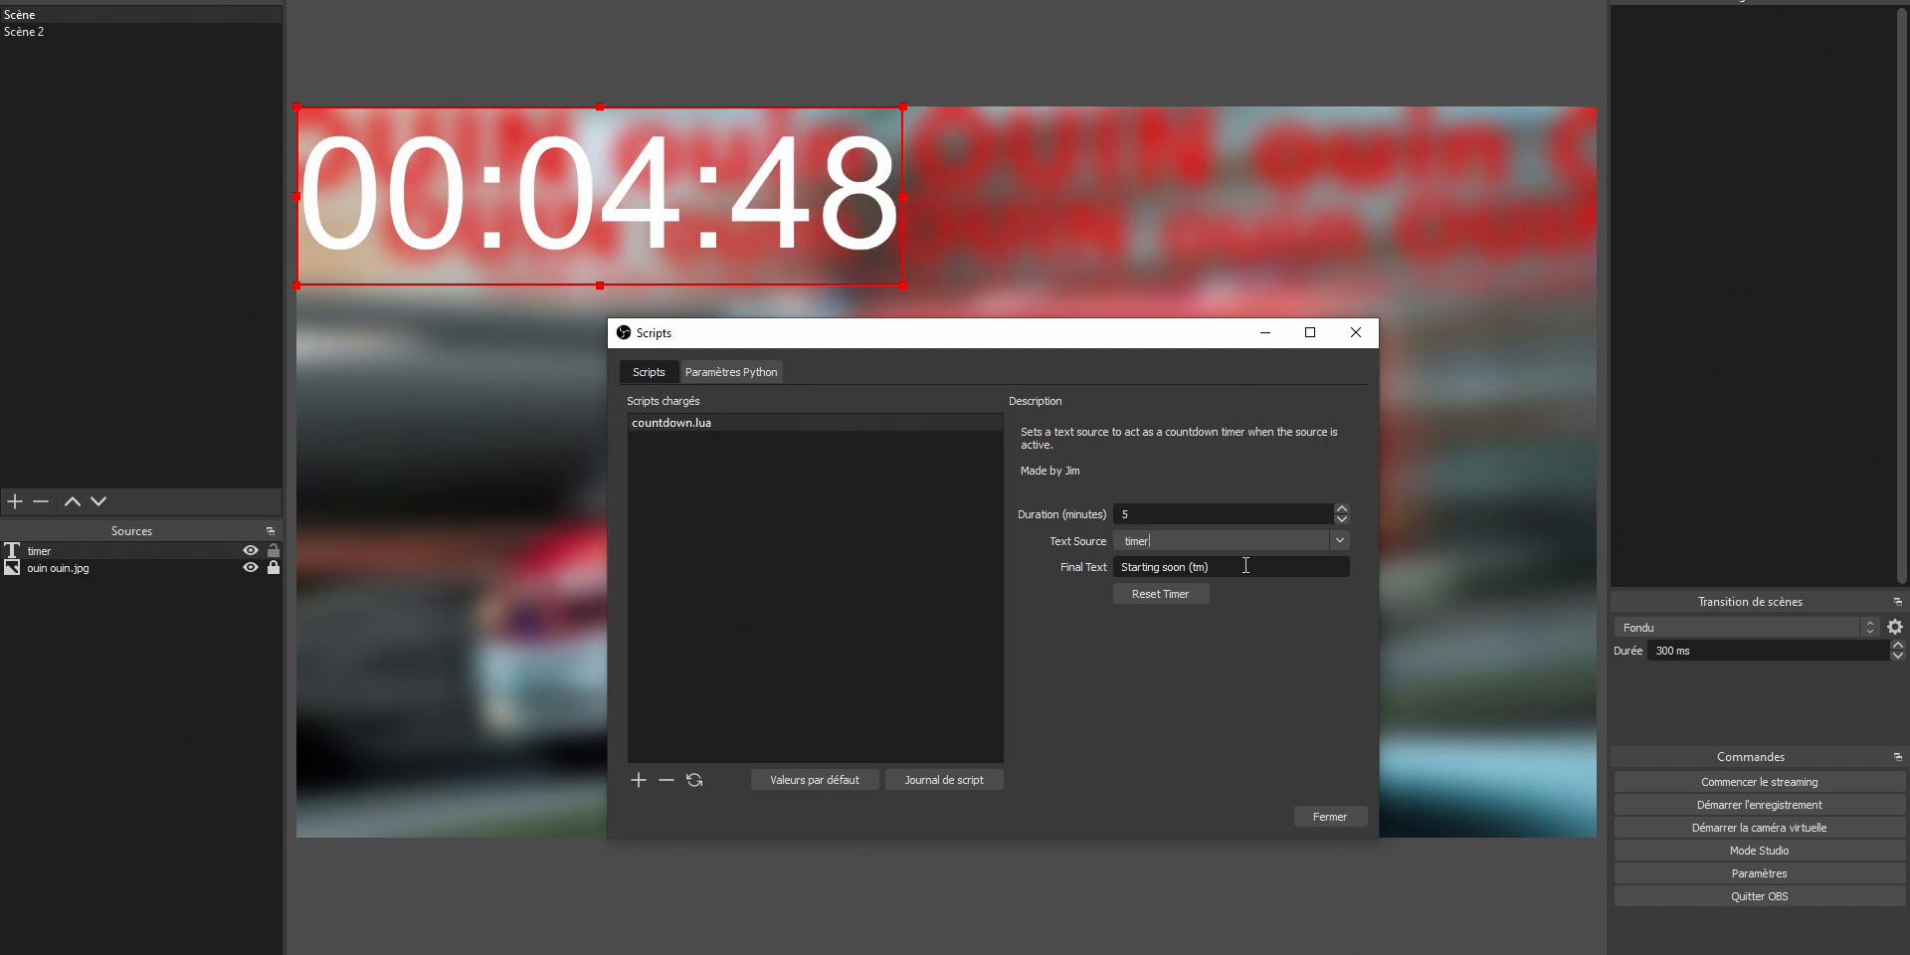
left_click(1302, 822)
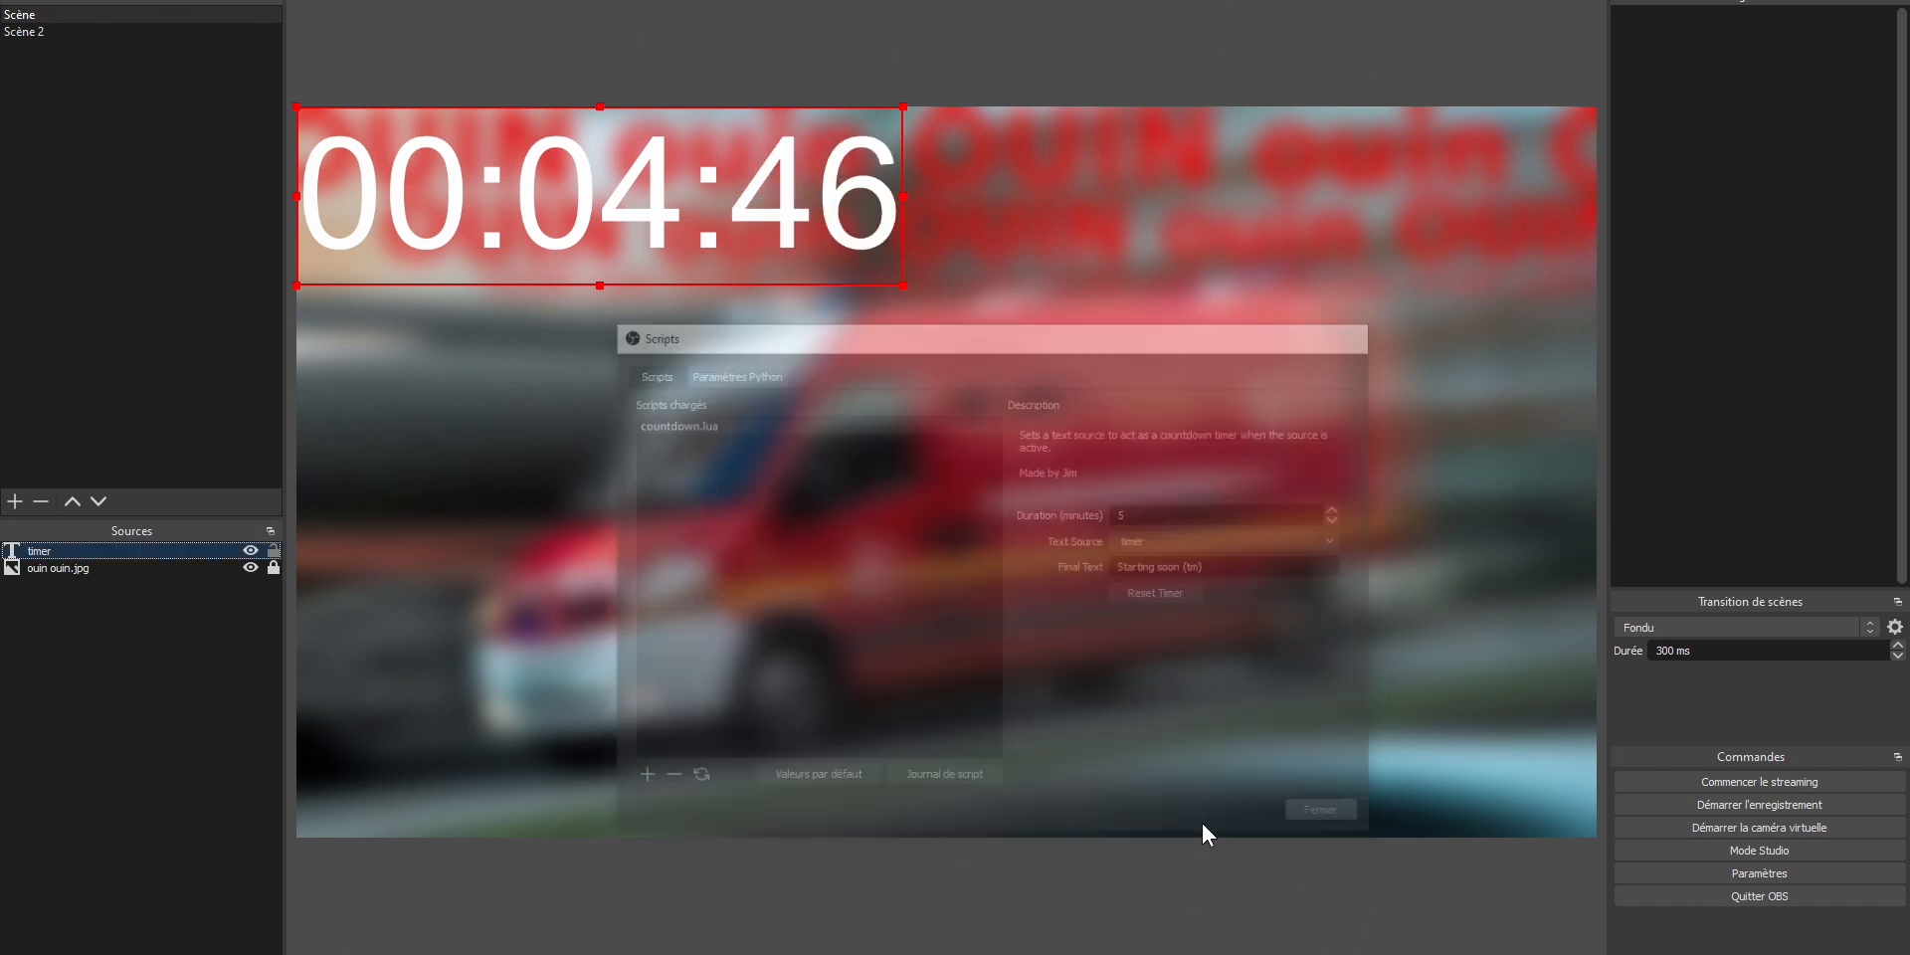
Crop the hours and leading minute zero off the timer text and move it over the ambulance near the image centre.
double_click(170, 550)
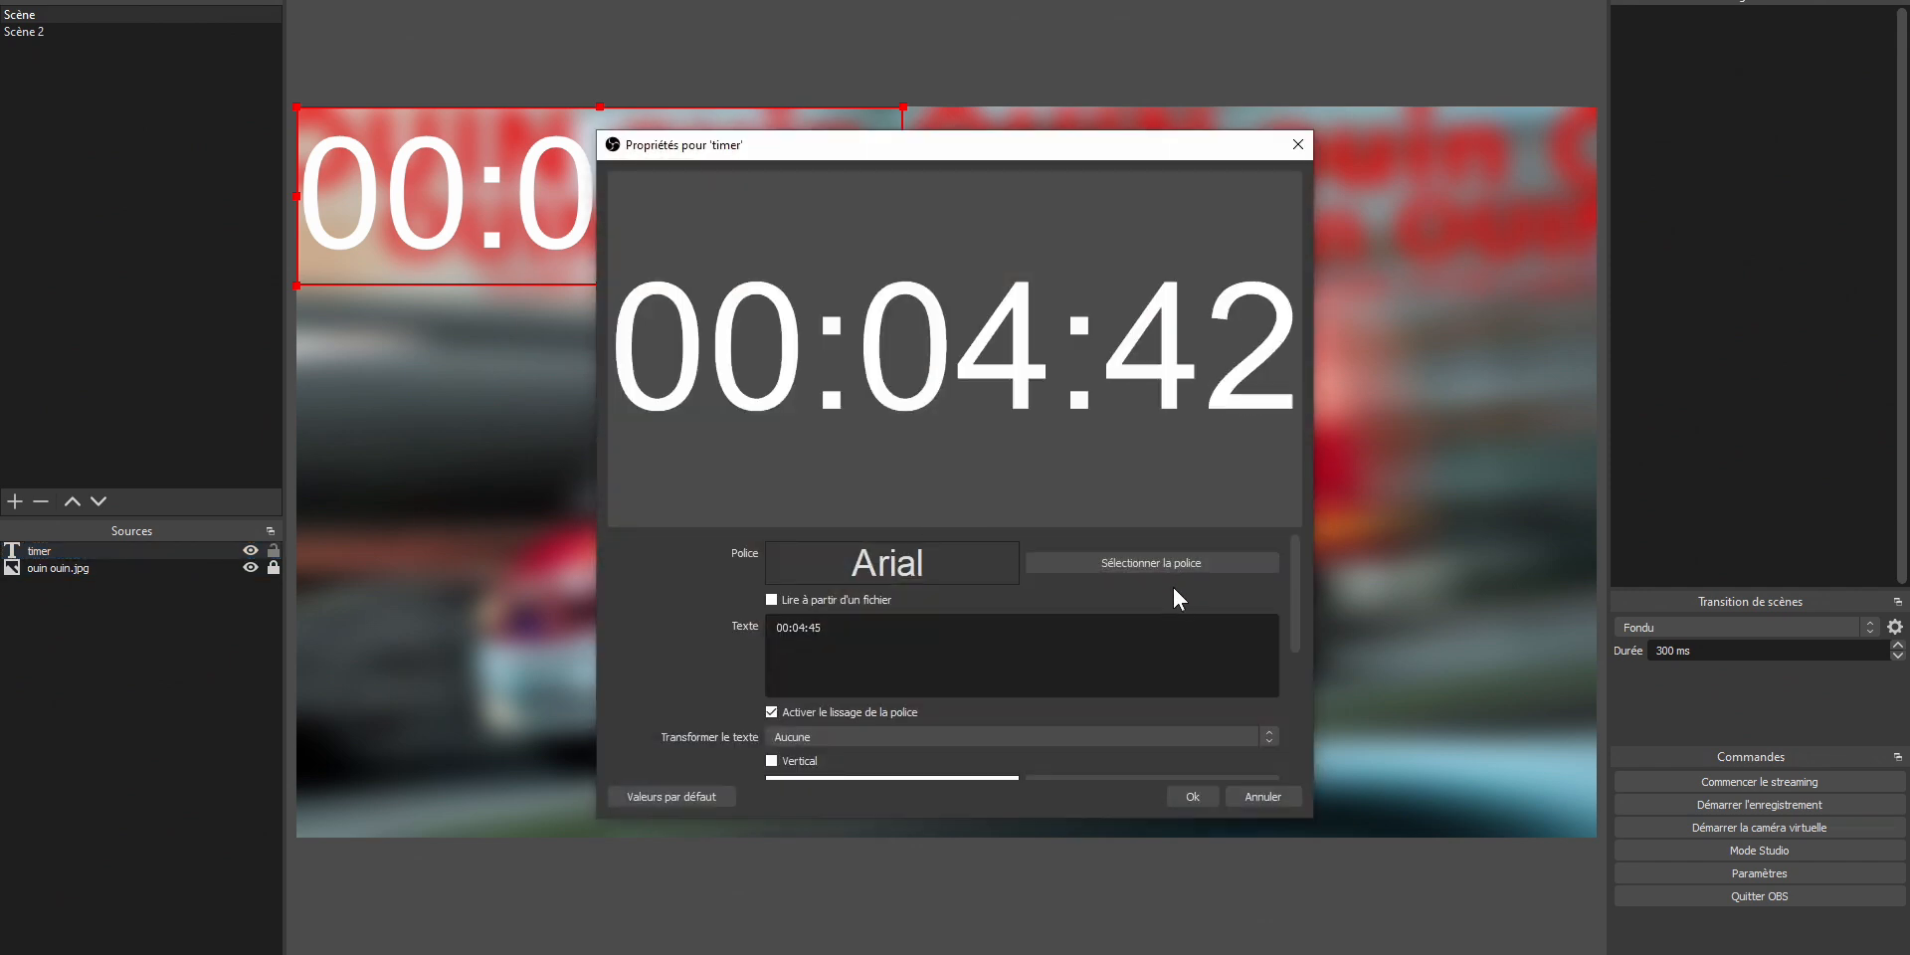
left_click(1190, 796)
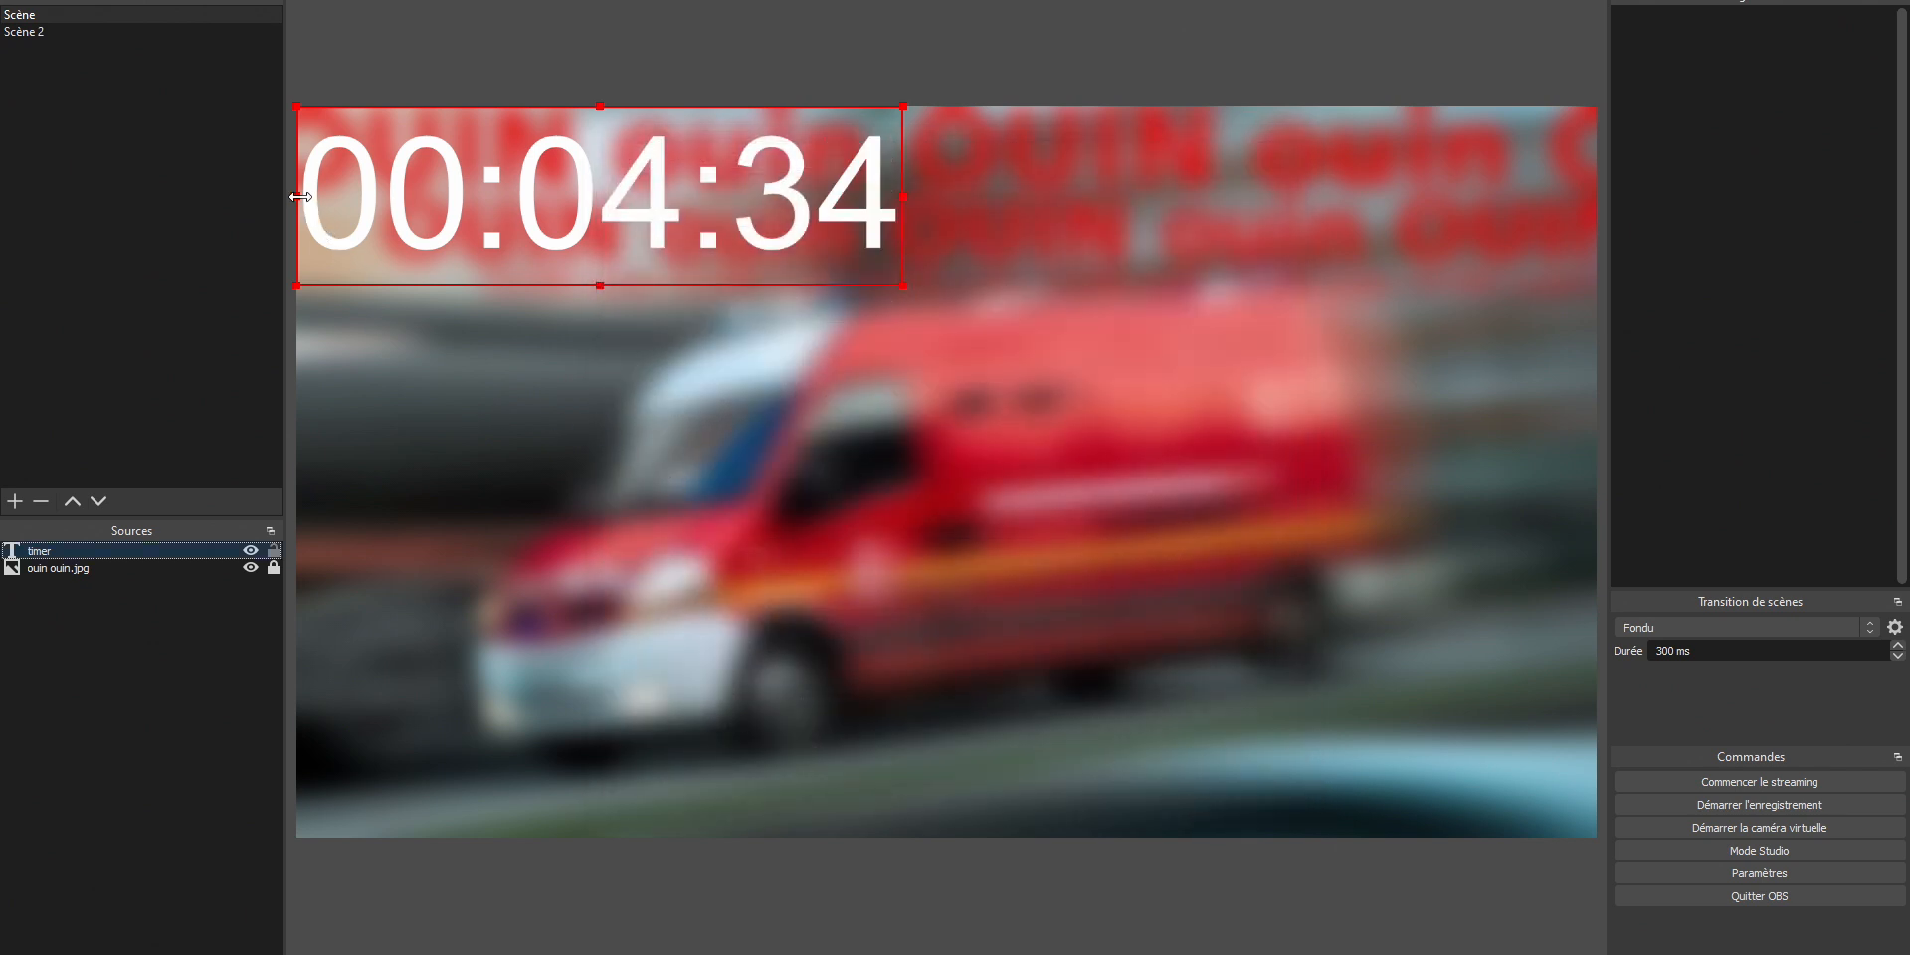
left_click_drag(299, 197, 594, 203)
left_click_drag(766, 219, 888, 394)
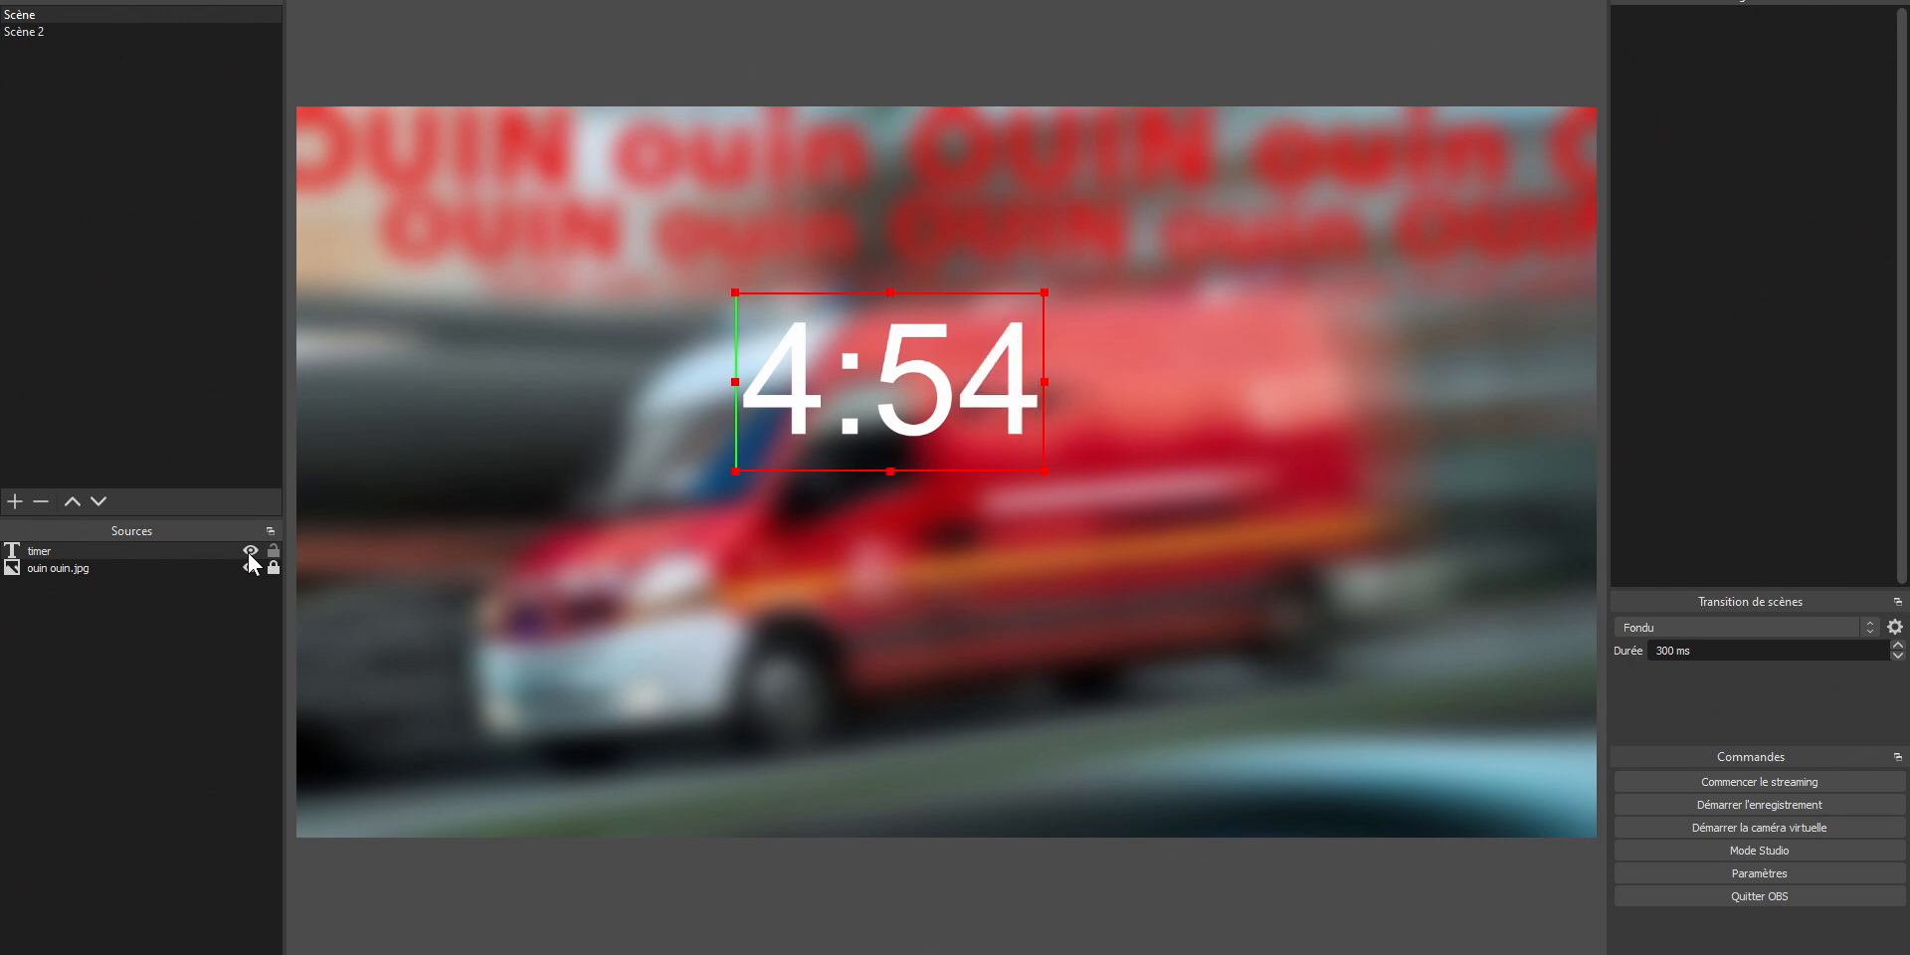
Restart the countdown by hiding and reshowing the timer source, and again by switching to Scène 2 and back.
left_click(249, 551)
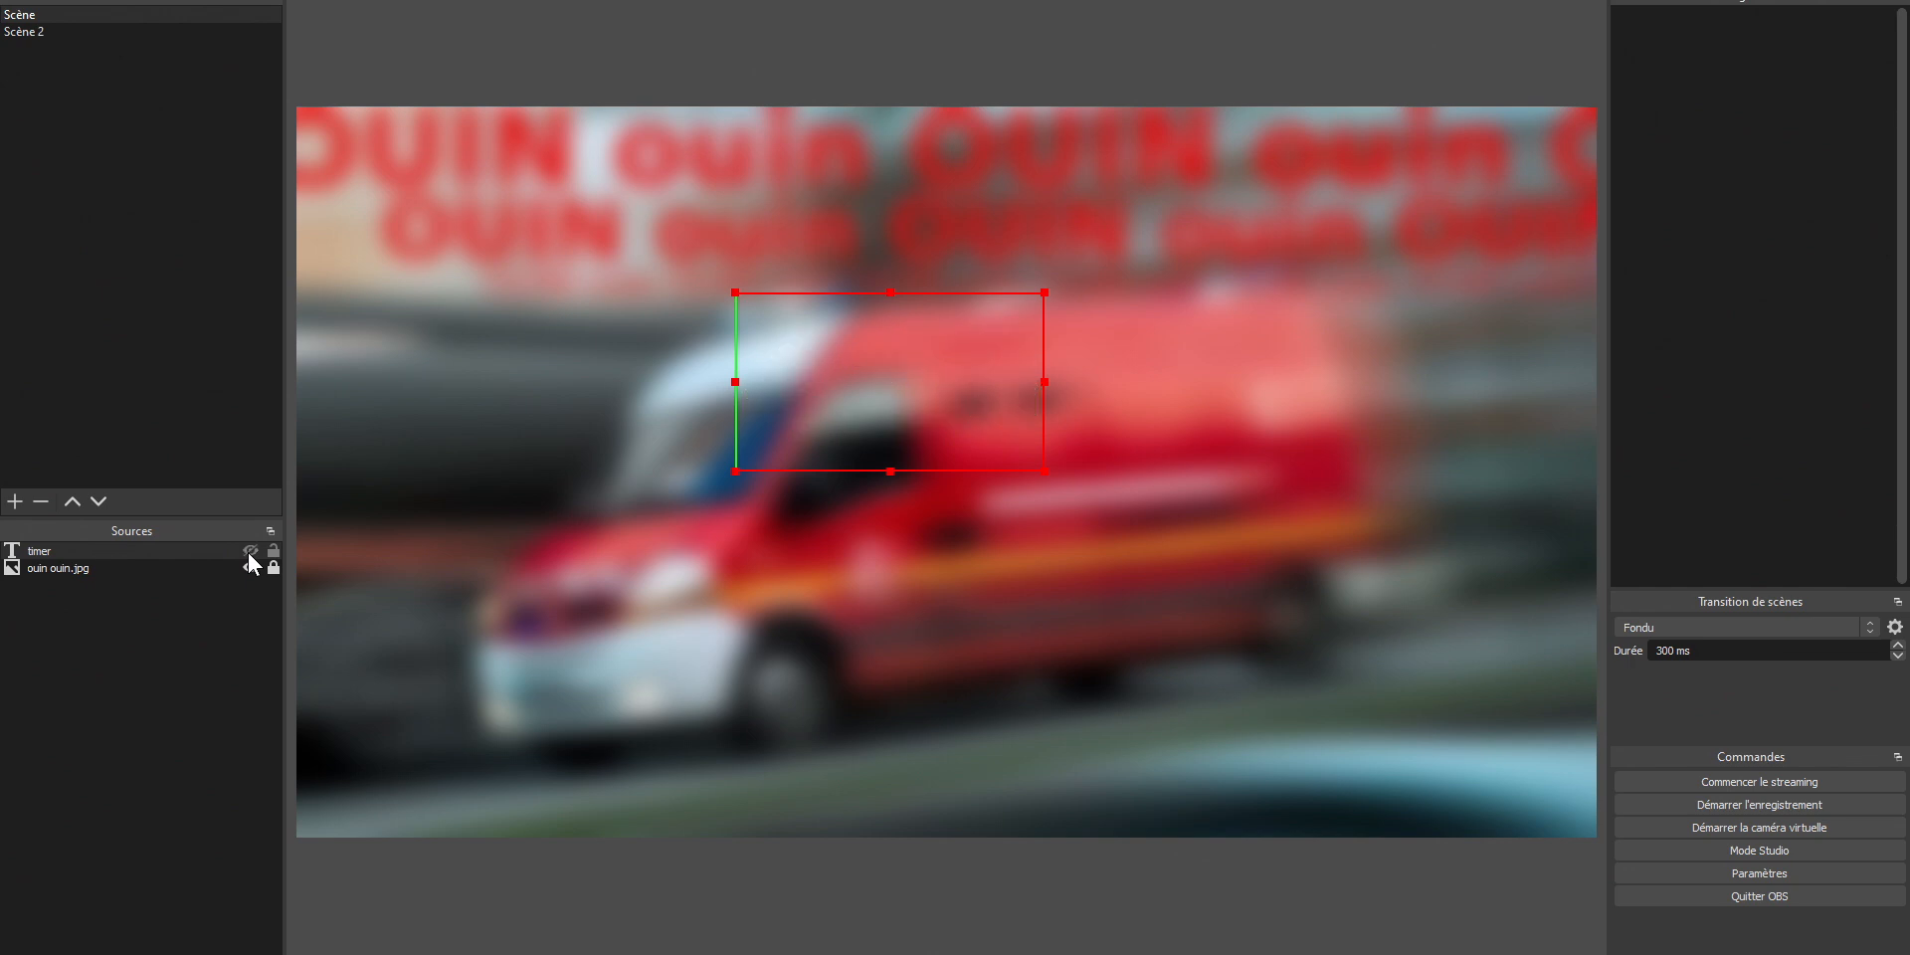
left_click(249, 551)
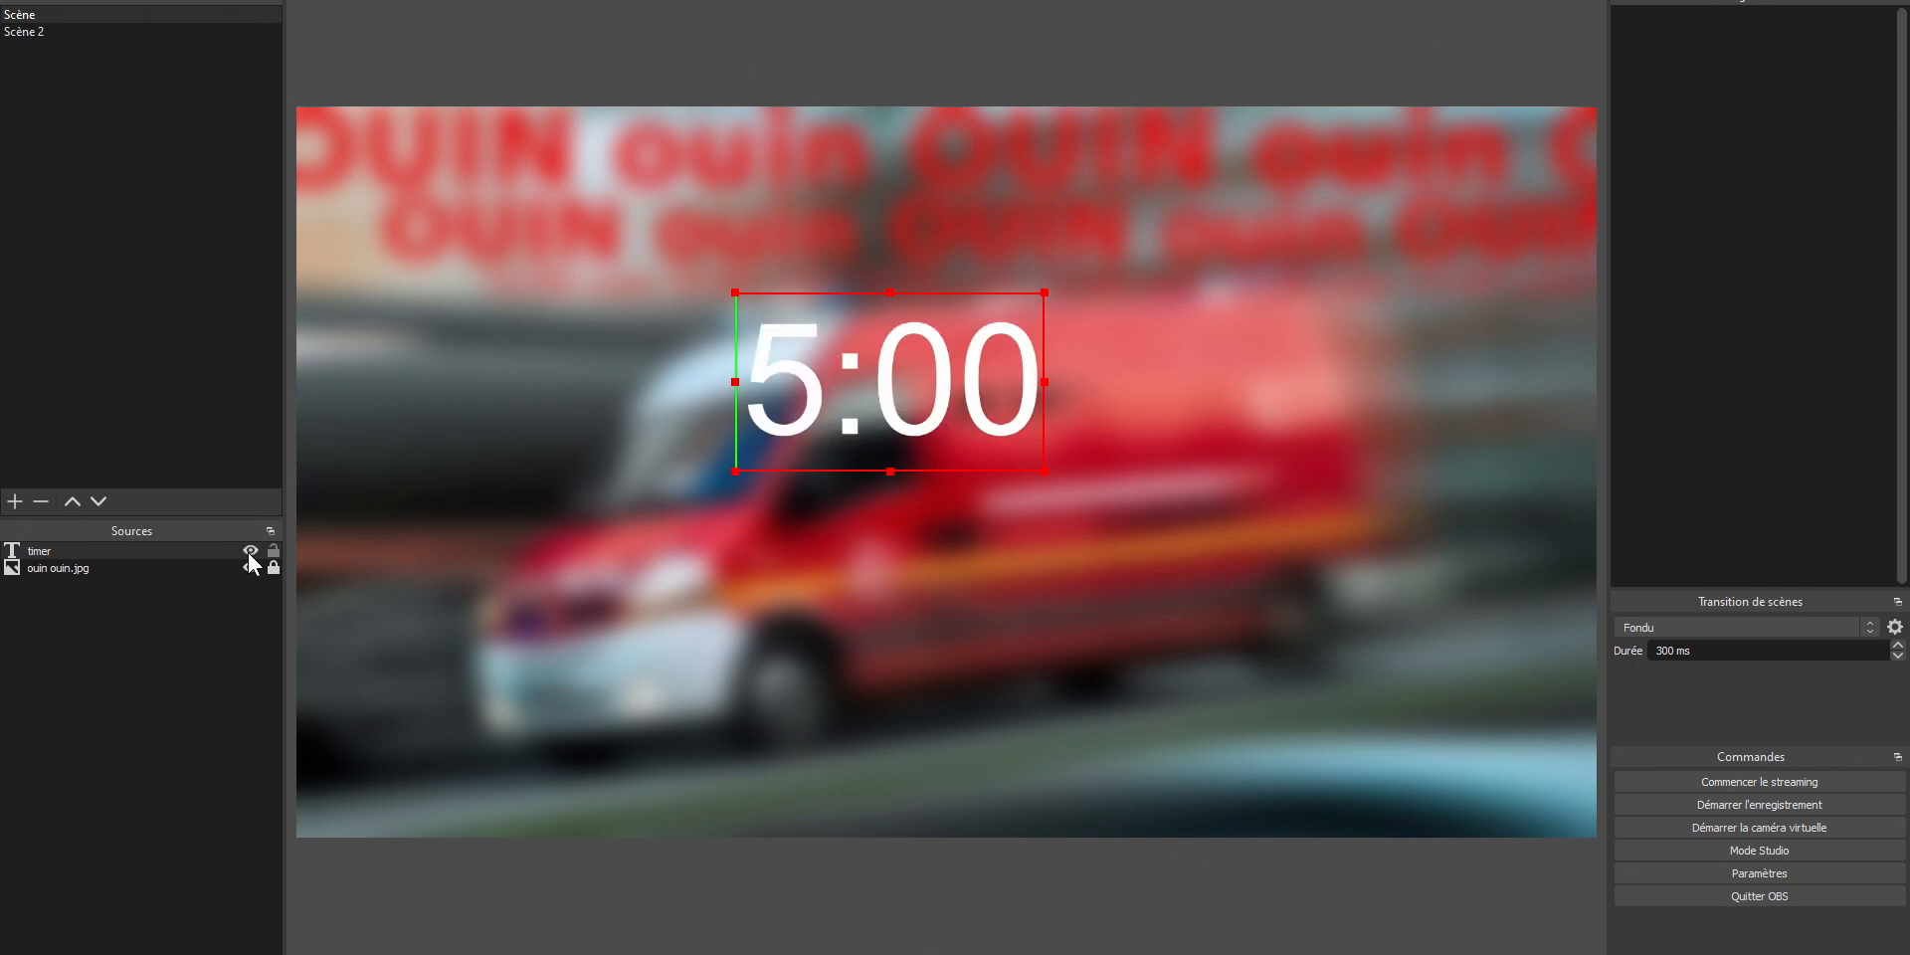
left_click(42, 27)
left_click(60, 15)
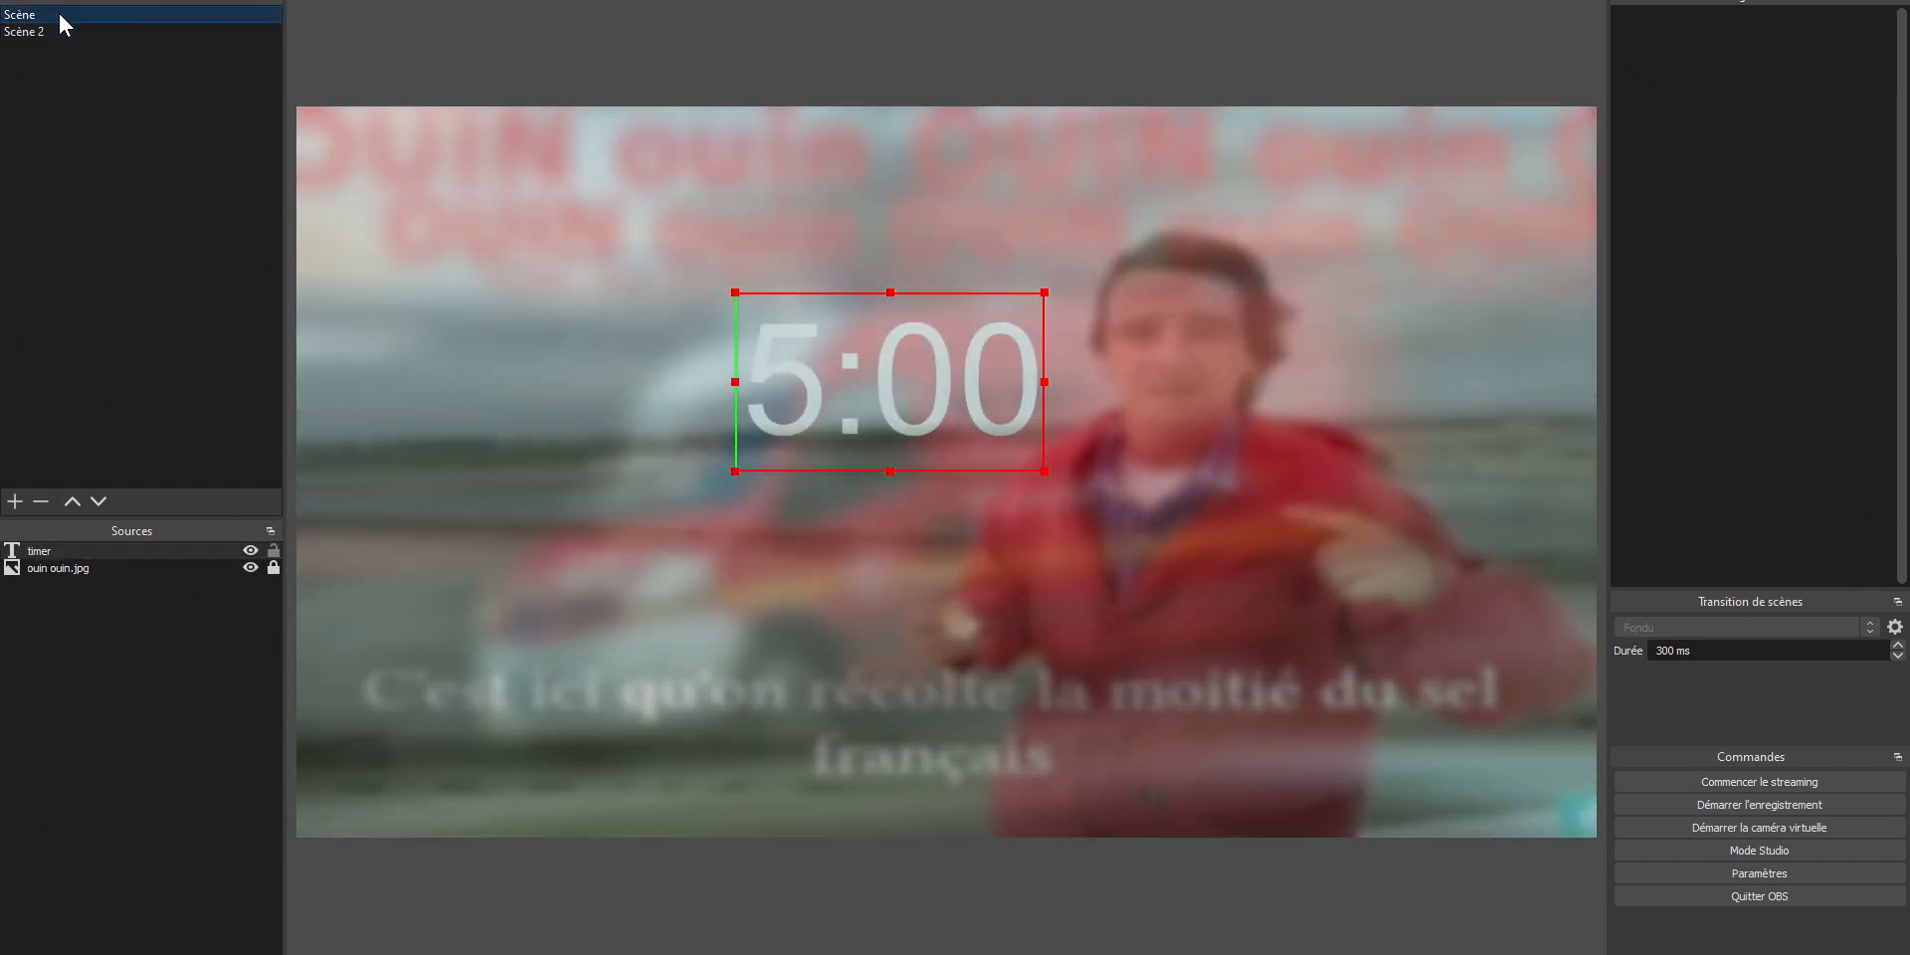